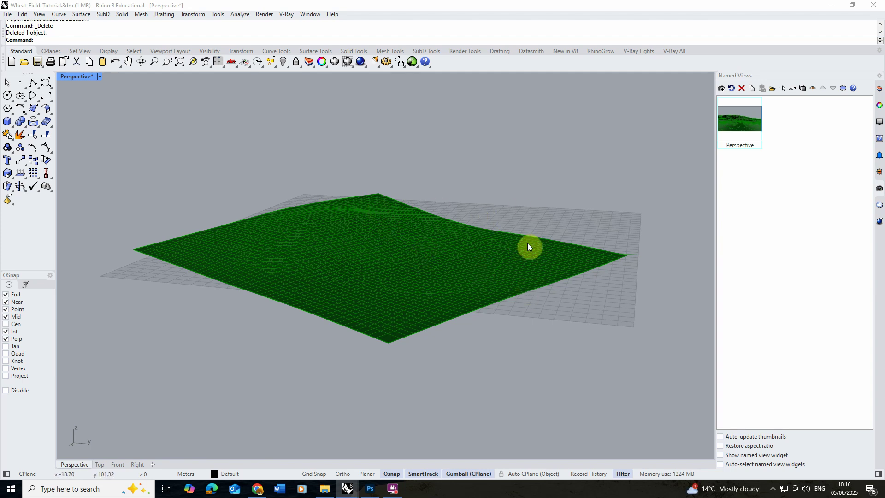
drag(178, 169, 545, 351)
shift+click(545, 264)
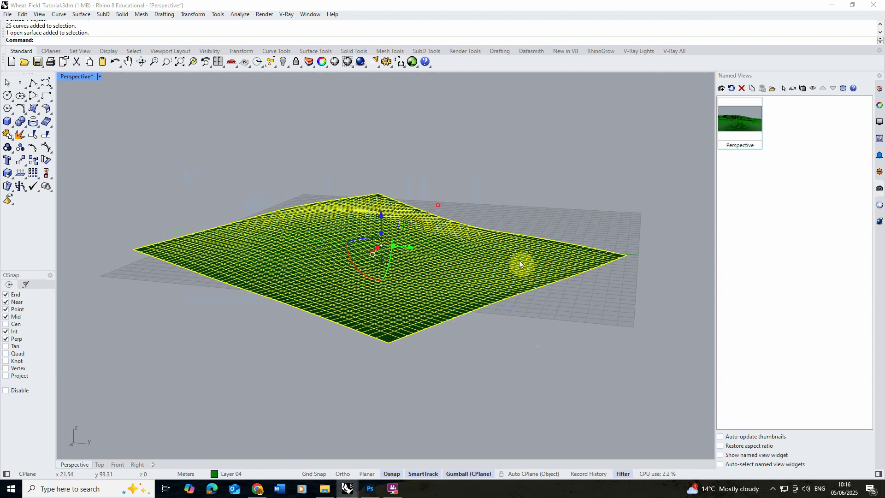
click(271, 177)
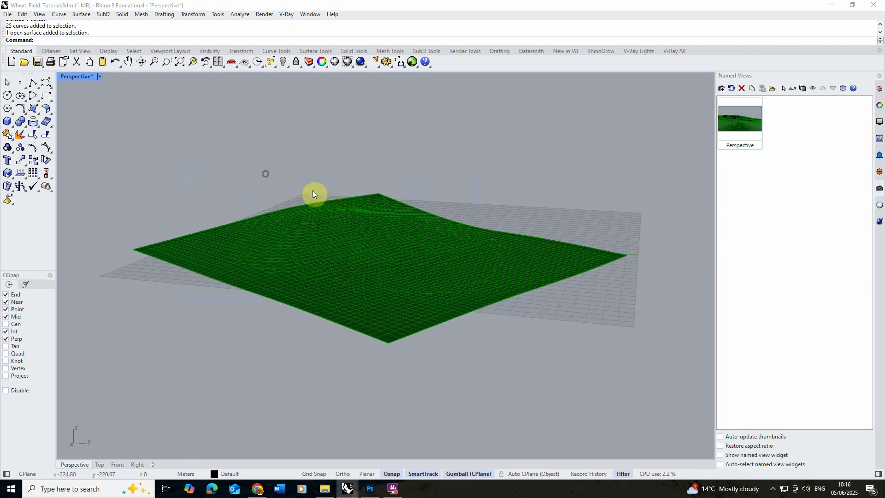
scroll(328, 207, up, 2)
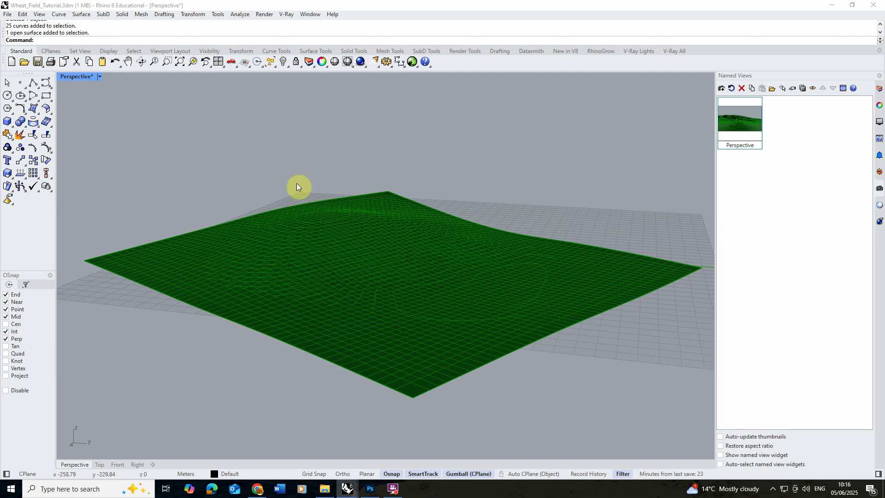
right_drag(297, 186, 288, 182)
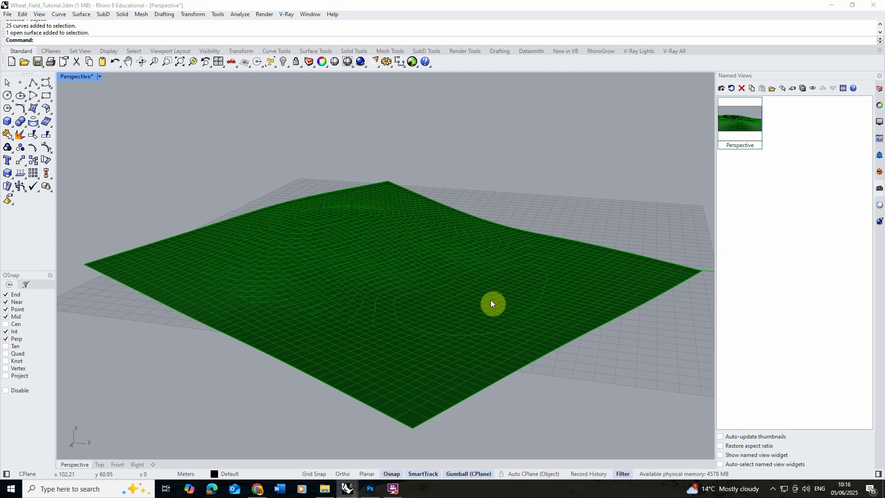
Switch to Photoshop and open the wheat512 PNG from the Textures folder as its own document.
click(257, 488)
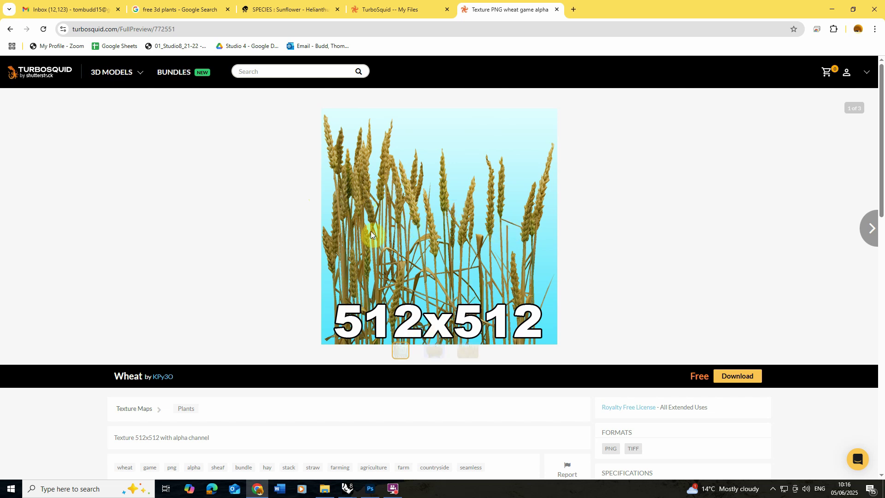
click(325, 490)
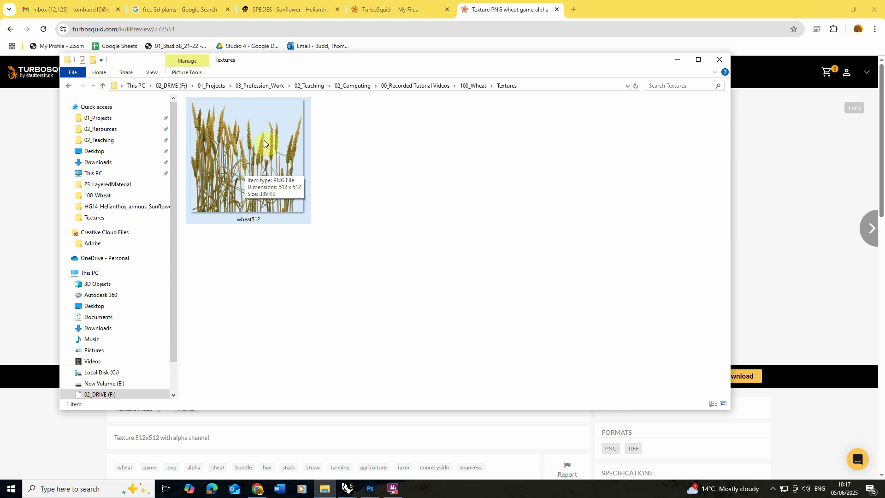
click(370, 488)
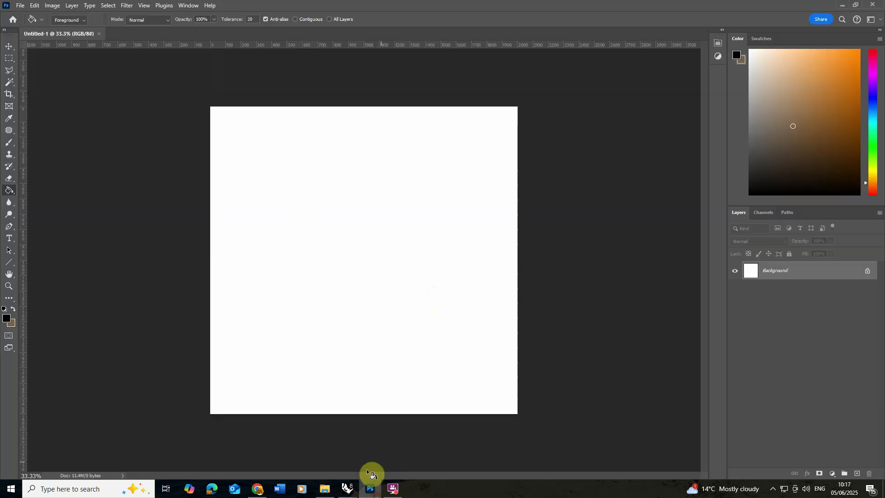
click(324, 488)
drag(252, 170, 346, 32)
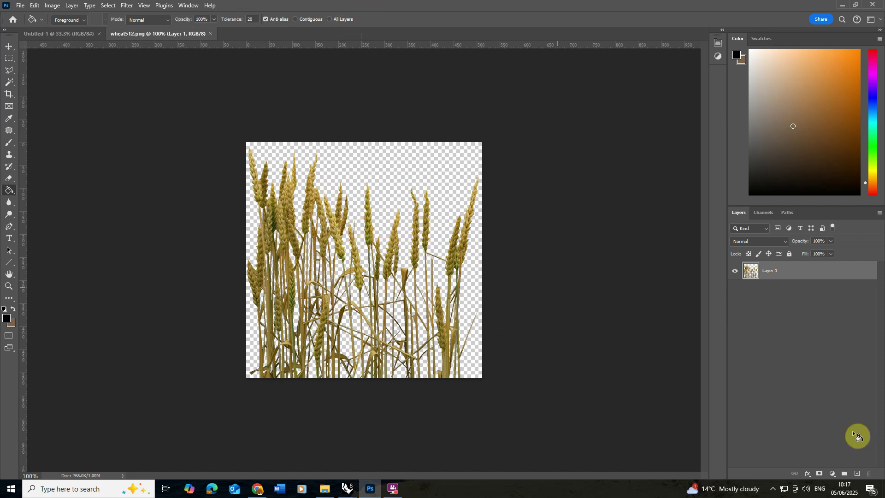
Add a new layer beneath the wheat layer and fill it with a golden brown sampled from a wheat ear.
click(856, 473)
drag(770, 276, 790, 313)
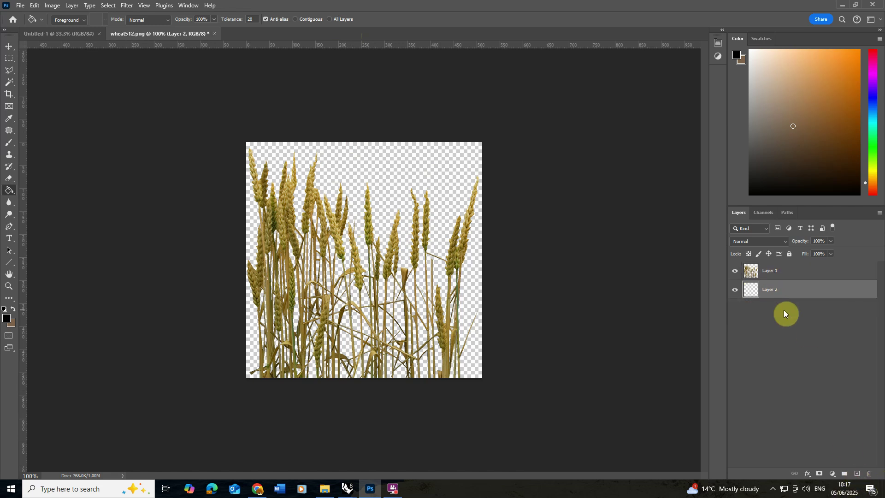
alt+scroll(352, 267, up, 10)
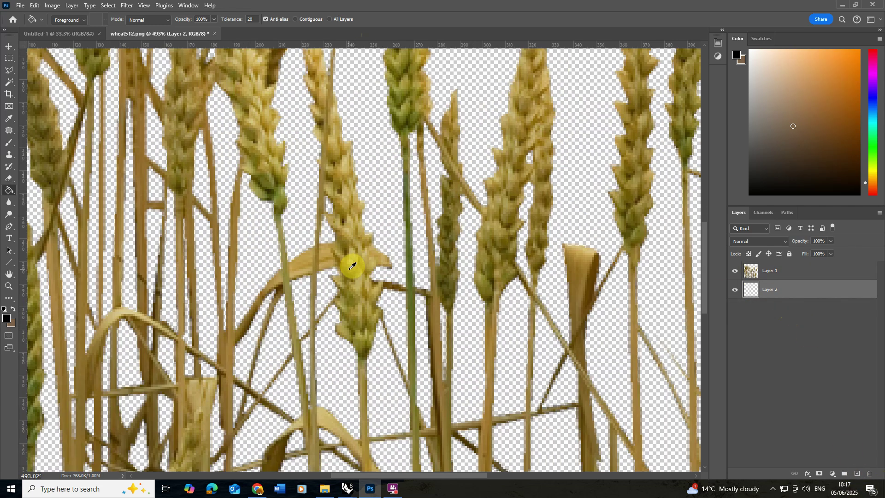
alt+click(352, 266)
alt+scroll(354, 267, down, 8)
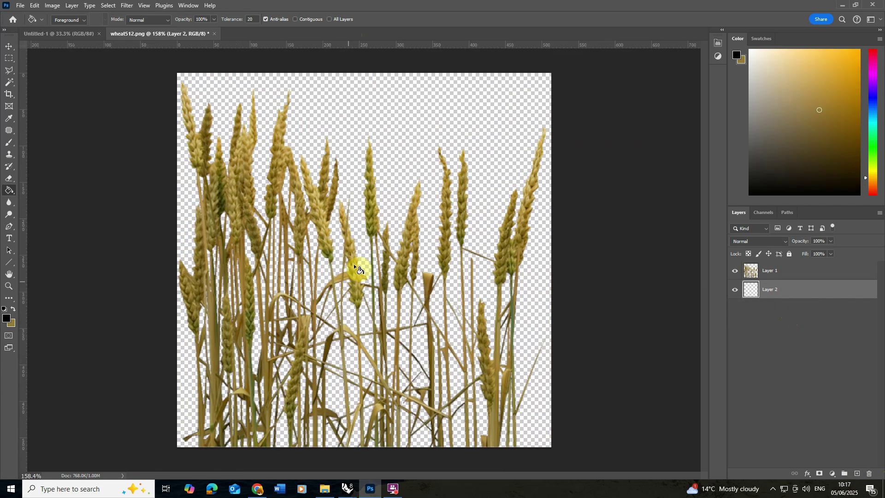
click(427, 161)
key(x)
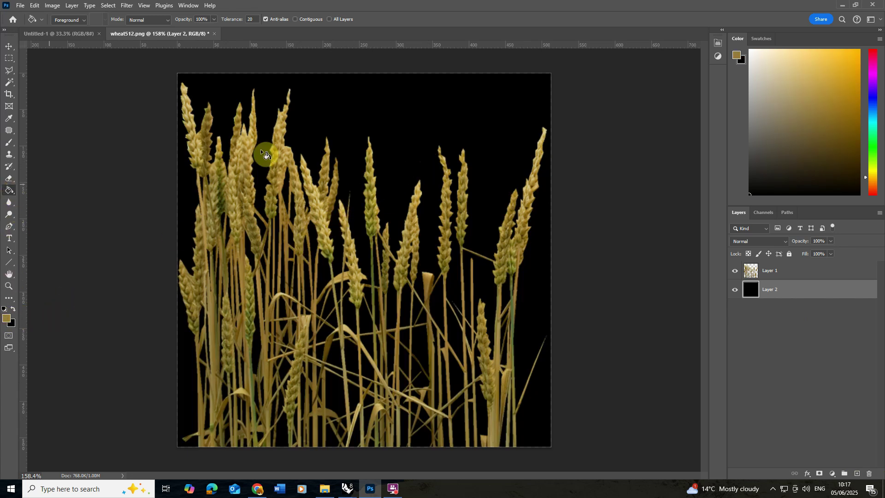
click(421, 134)
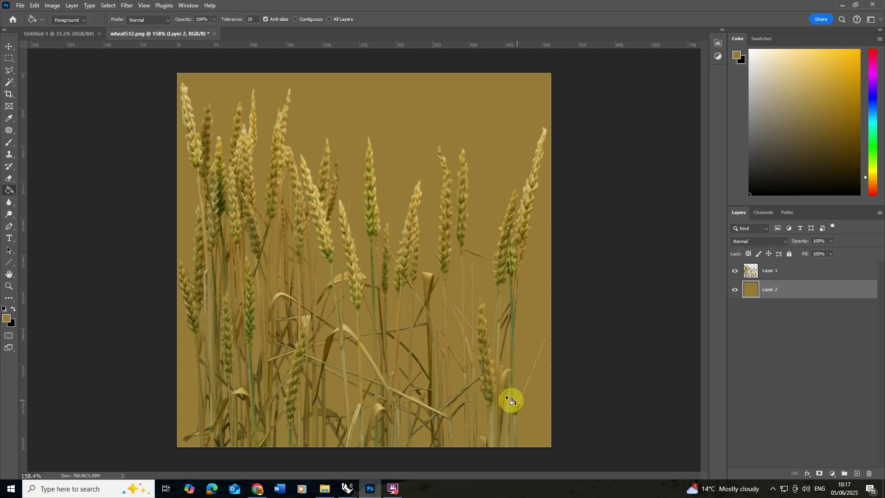
alt+scroll(471, 203, up, 6)
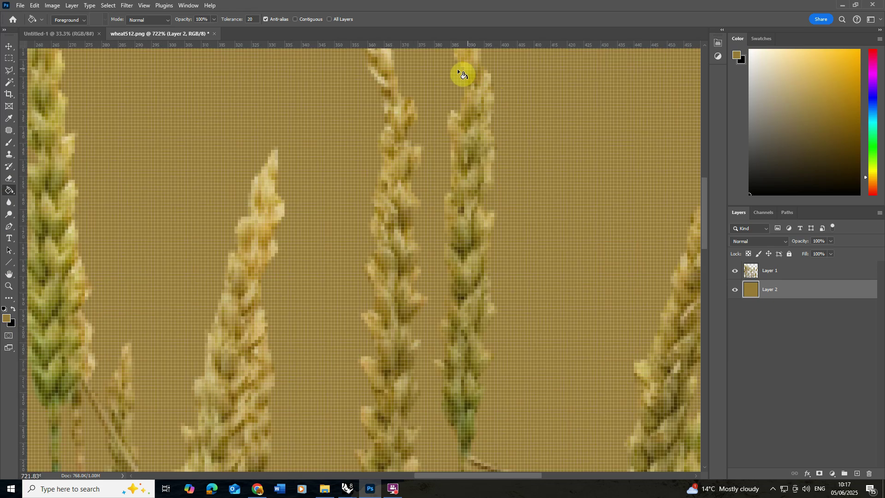
alt+scroll(397, 230, down, 5)
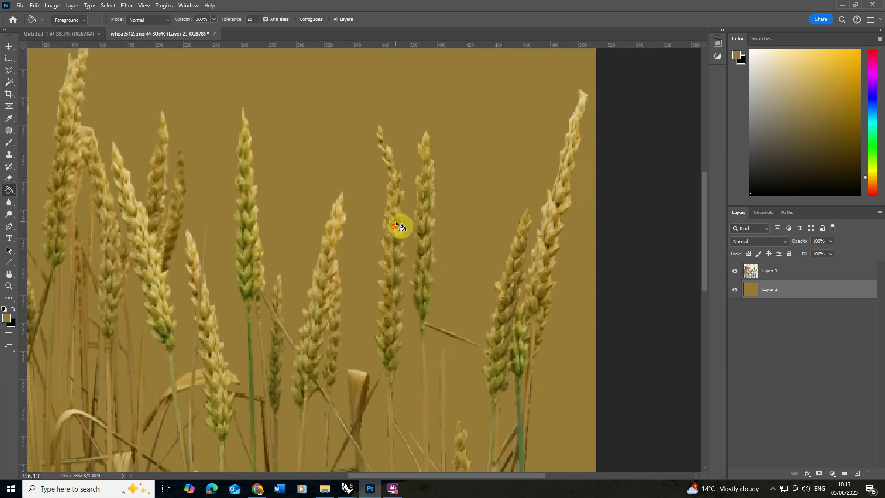
alt+scroll(428, 228, down, 3)
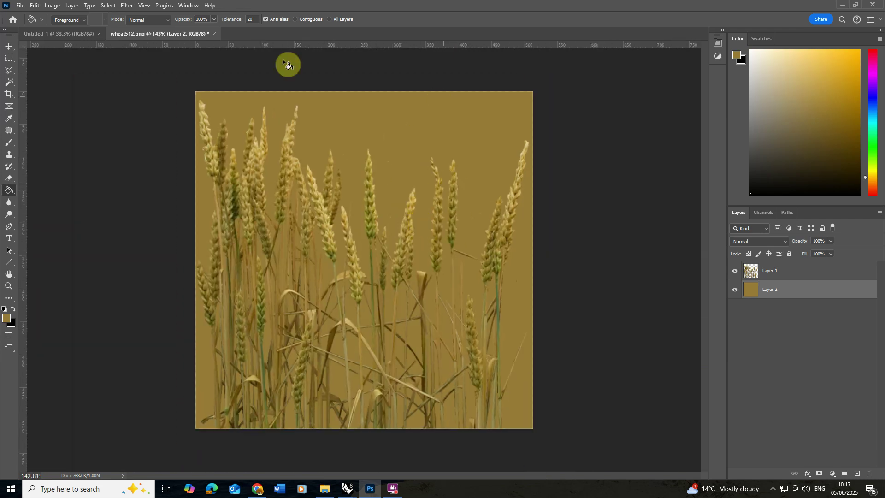
Save a copy of the image as a JPEG named "wheat512 _diffuse" in the Textures folder at maximum quality.
click(21, 6)
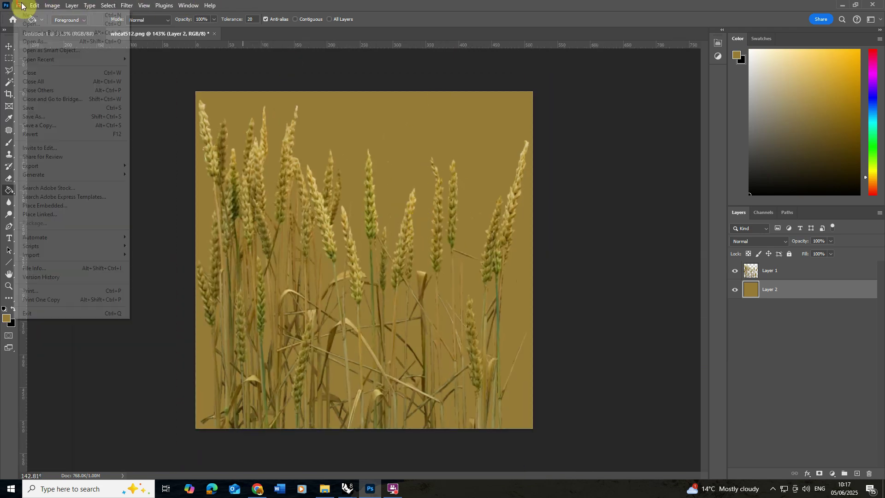
click(36, 125)
double_click(94, 274)
text(_diffuse)
click(106, 287)
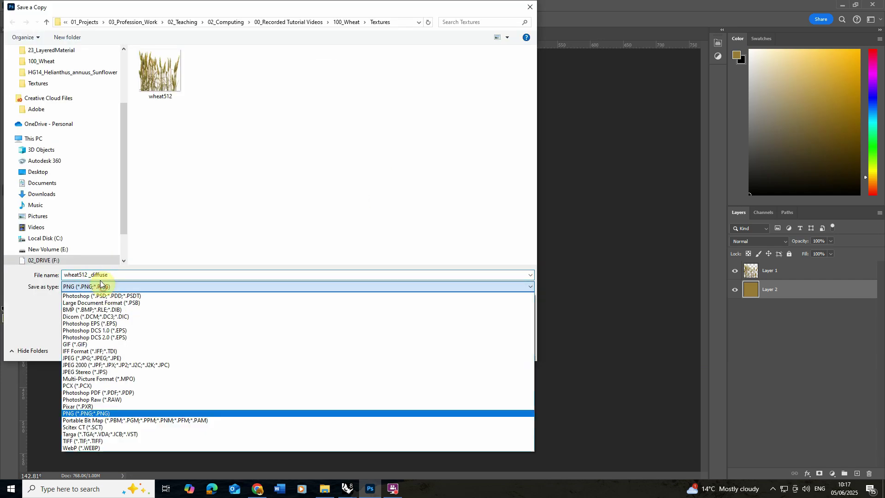
click(84, 359)
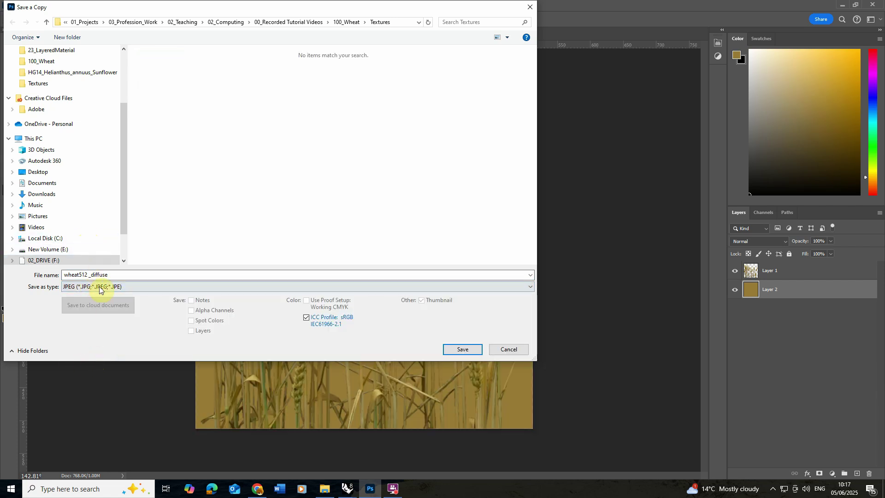
click(463, 350)
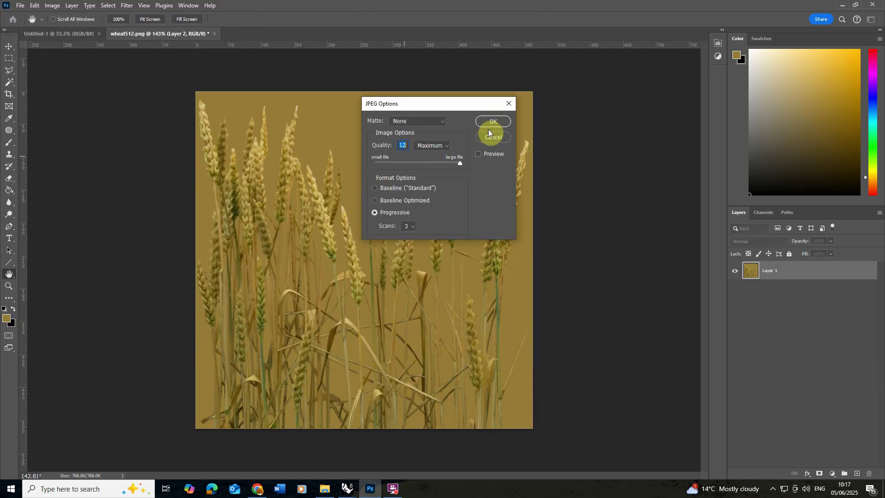
click(489, 133)
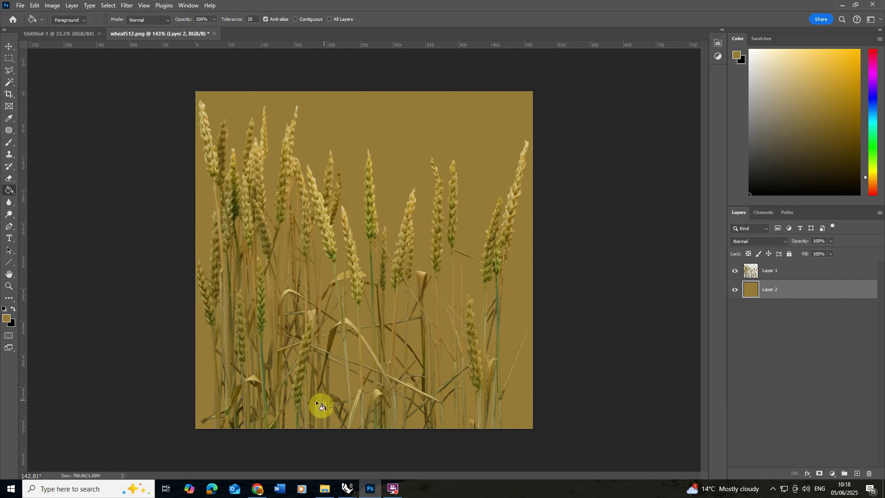
Load the wheat layer's outline as a selection and add a new layer at the top of the stack.
drag(756, 291, 751, 274)
ctrl+click(751, 272)
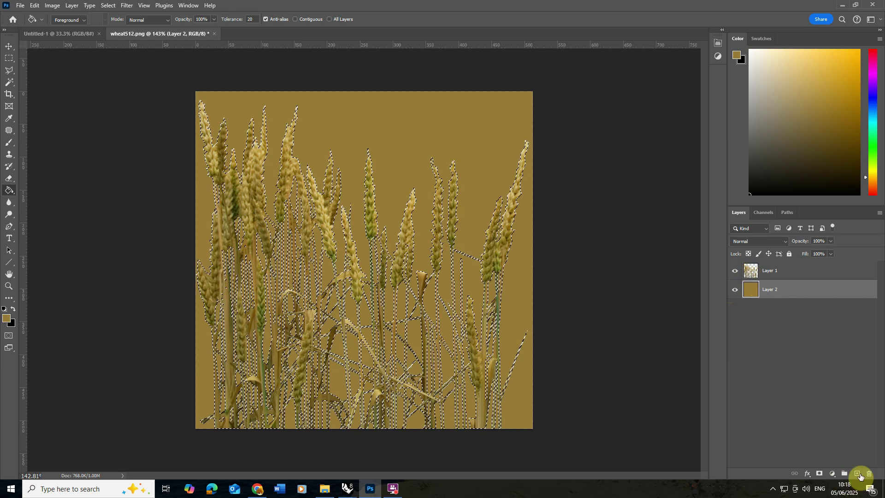
click(857, 473)
drag(783, 268, 783, 267)
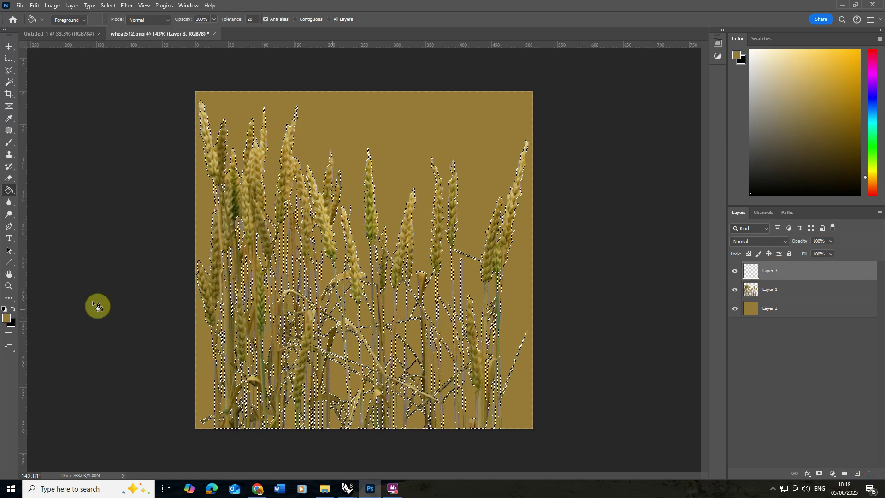
Fill the selected wheat silhouette with white (ffffff) on the new top layer and deselect it.
click(7, 319)
drag(565, 250, 488, 212)
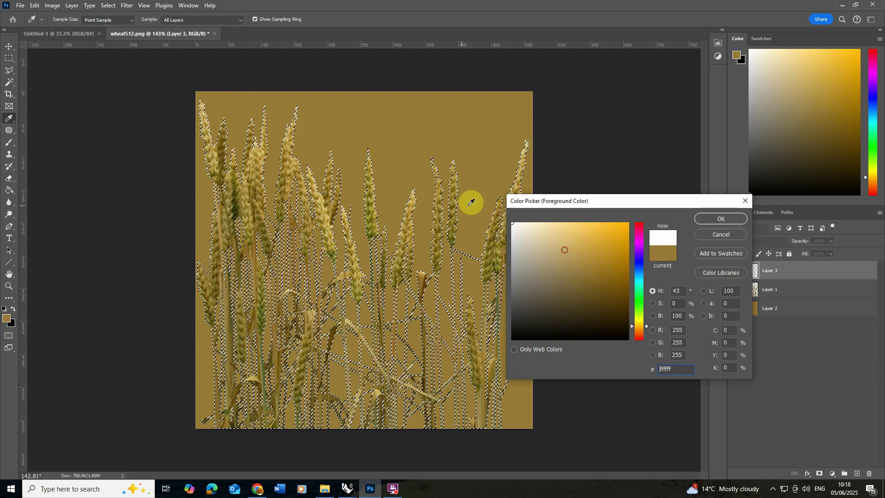
click(720, 218)
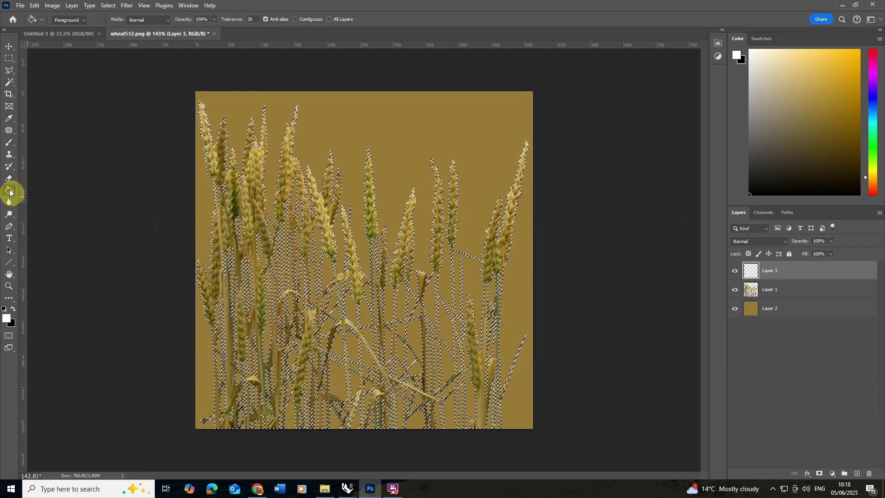
click(286, 176)
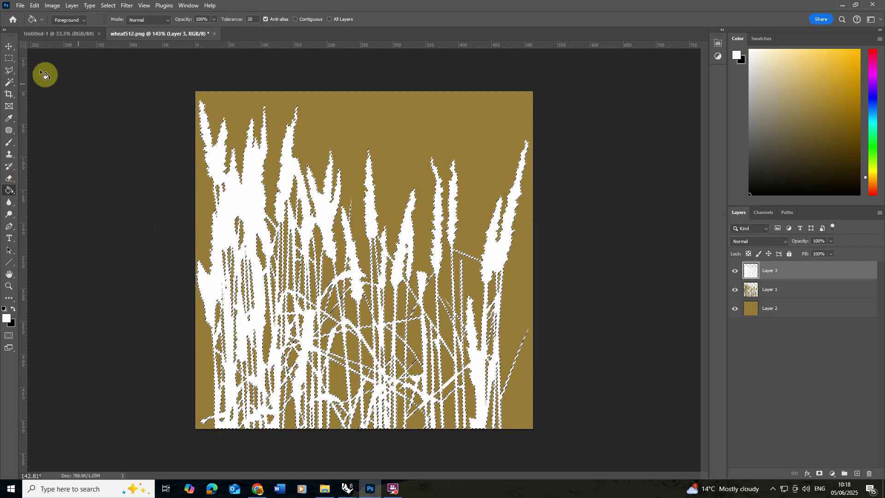
click(9, 58)
click(67, 123)
Add a new layer directly beneath the white silhouette layer and fill it with black.
click(787, 288)
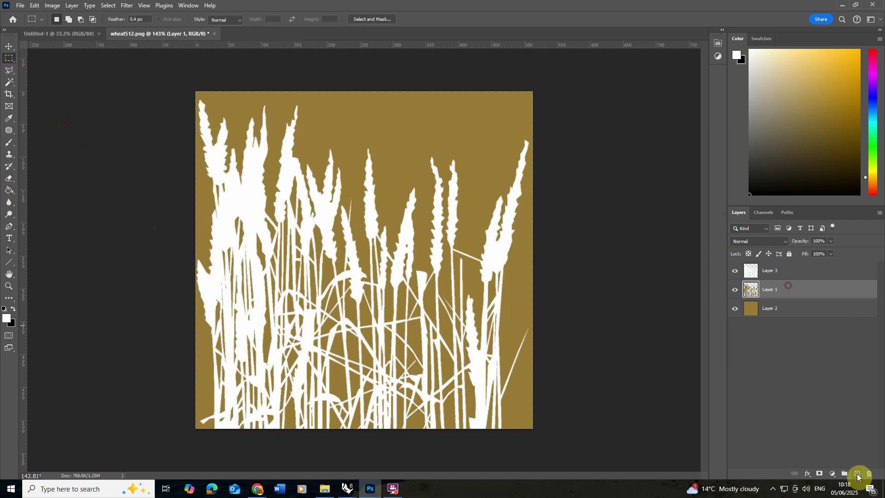
key(ctrl+shift+alt+n)
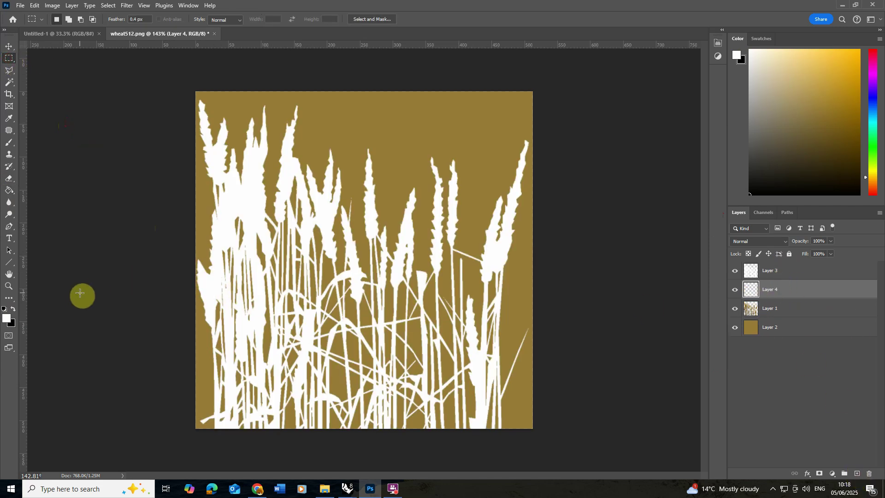
key(x)
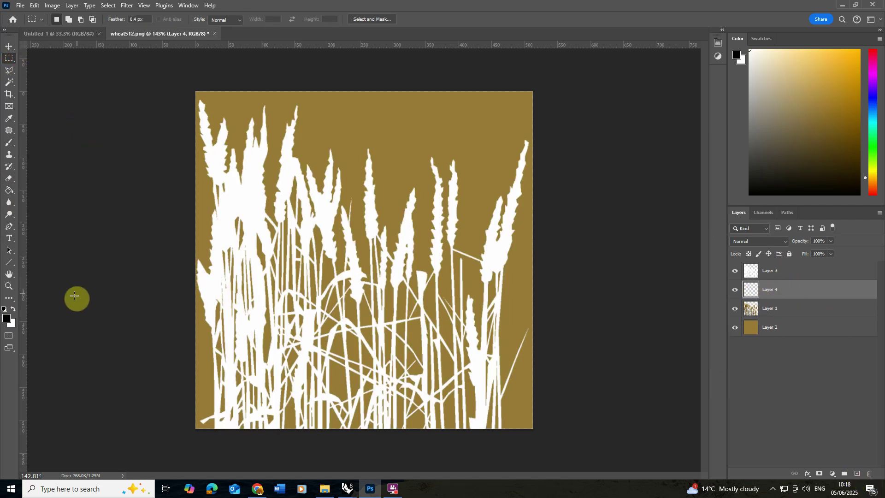
click(9, 190)
click(398, 153)
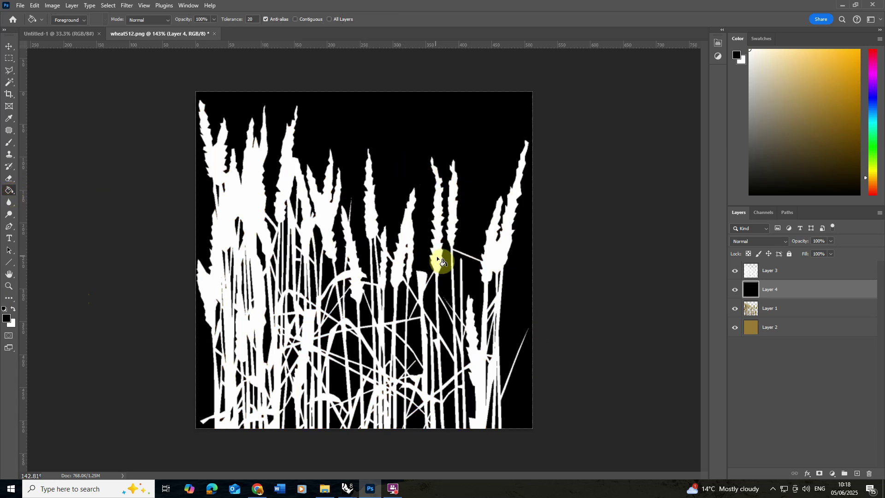
Save a copy of the black-and-white mask as a JPEG named "wheat512_opacity" in the Textures folder.
click(20, 6)
click(46, 126)
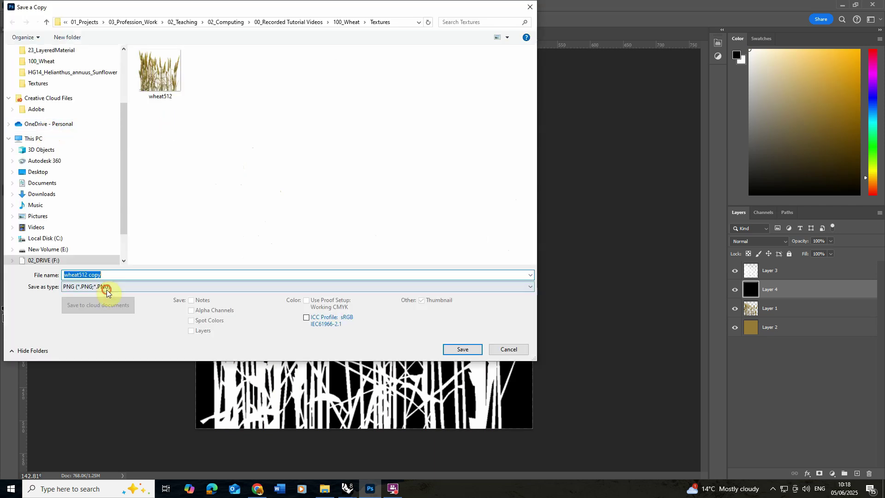
click(105, 287)
click(90, 358)
drag(104, 274, 88, 281)
text(_opacit)
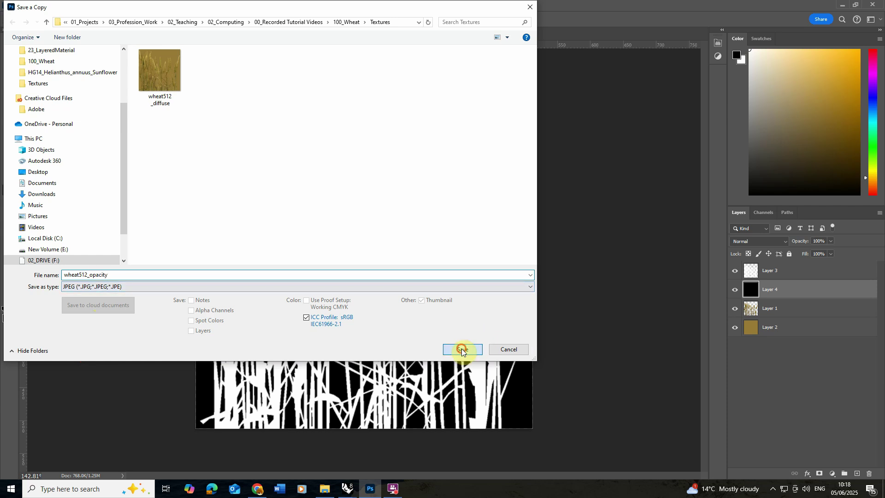
click(461, 349)
click(502, 123)
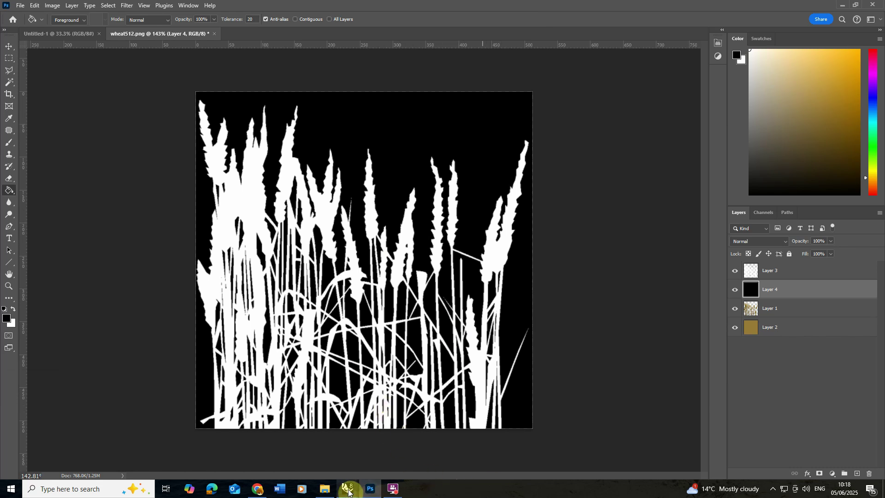
Switch to Rhino and draw a vertical plane about 1 m wide just outside the terrain's near edge.
mouse_move(348, 489)
click(300, 447)
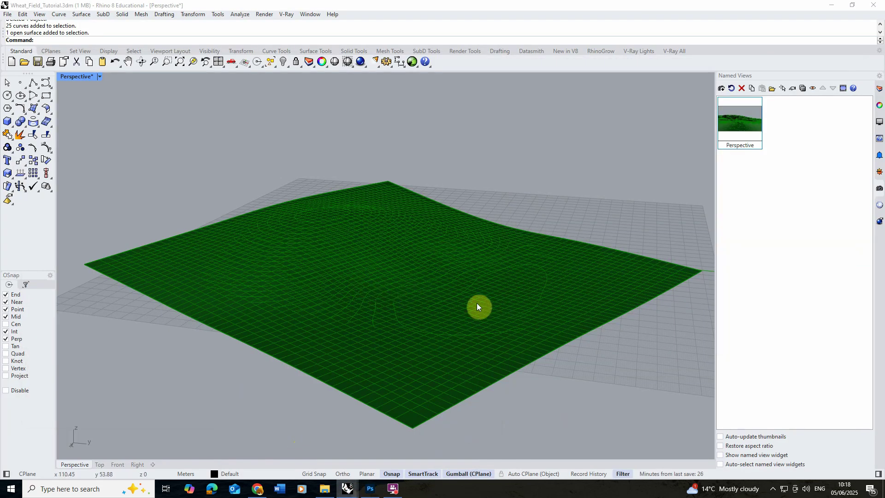
click(36, 113)
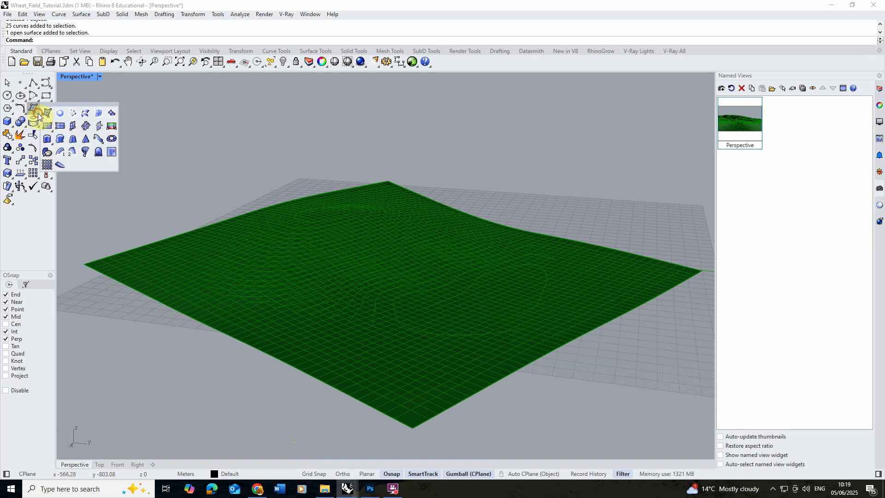
click(72, 127)
scroll(69, 139, down, 2)
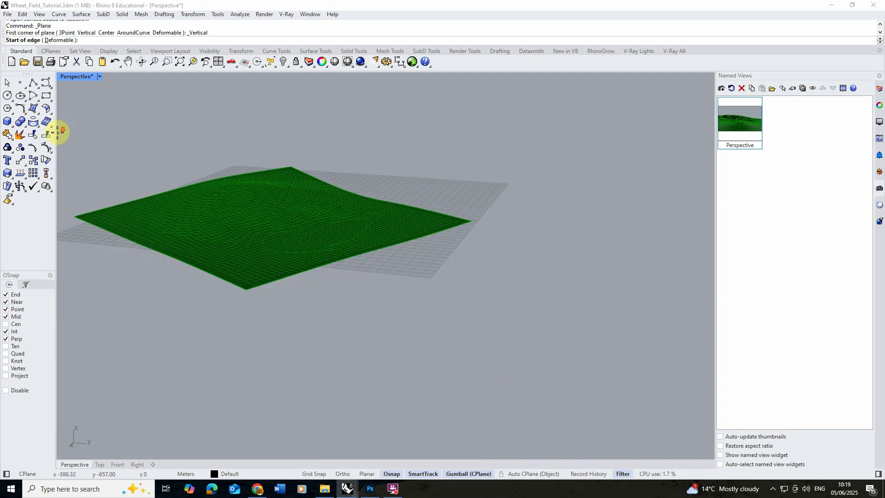
scroll(320, 257, up, 8)
scroll(326, 306, up, 3)
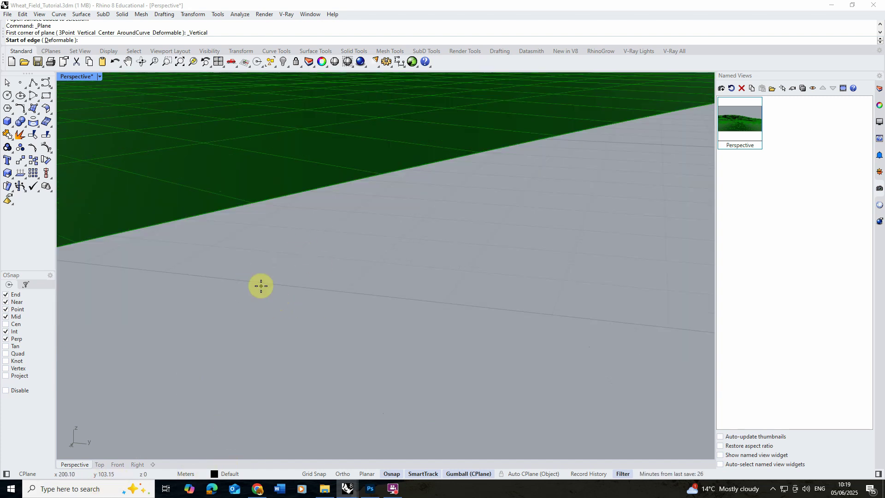
click(250, 282)
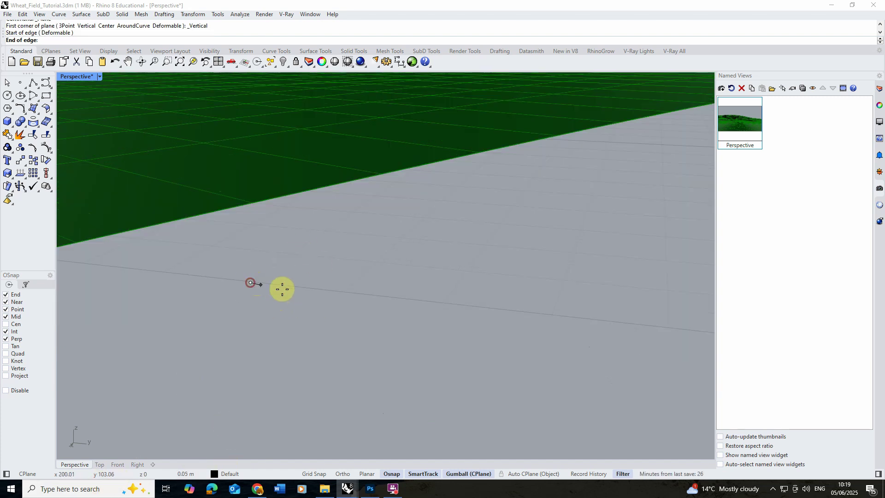
click(345, 291)
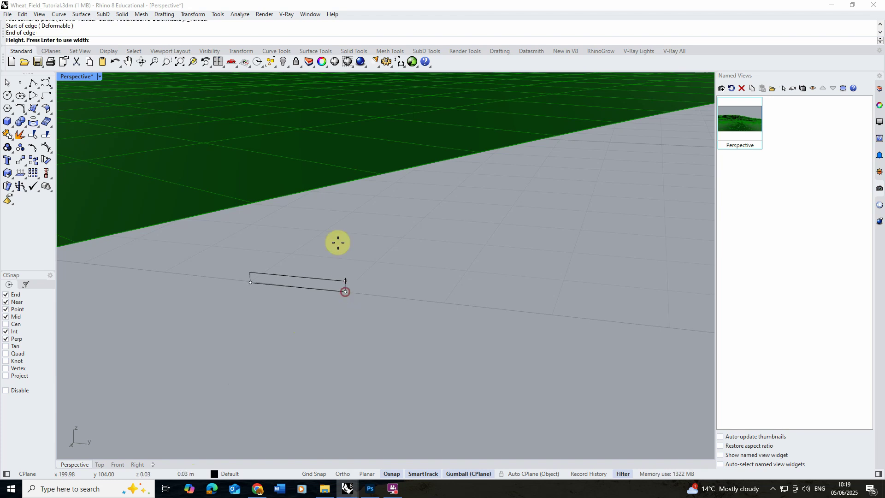
click(336, 186)
scroll(323, 253, down, 3)
scroll(371, 262, up, 5)
Select and frame the vertical plane, and create a generic V-Ray material named "Wheat".
click(315, 255)
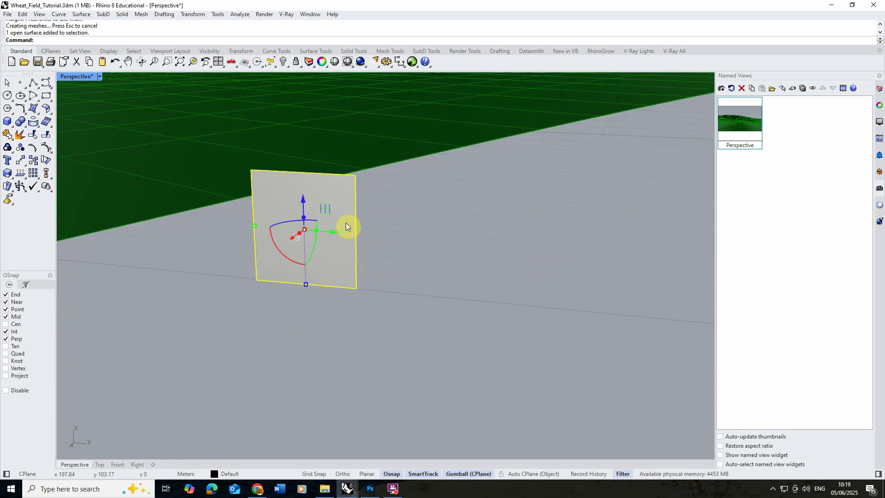
scroll(348, 216, up, 5)
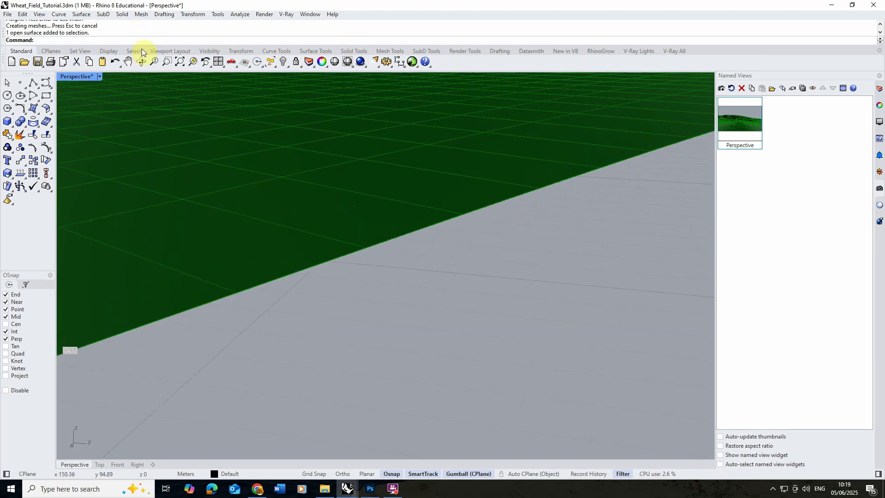
click(193, 61)
right_drag(278, 203, 249, 195)
click(286, 14)
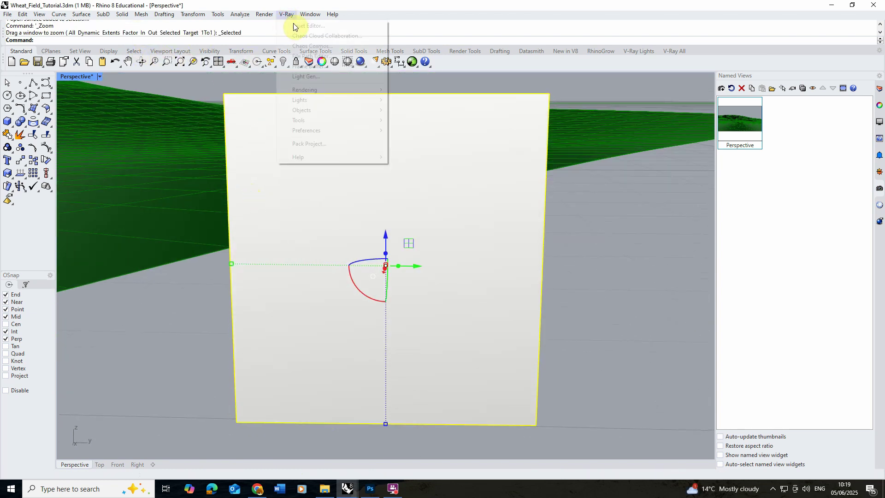
click(295, 26)
drag(593, 67, 347, 65)
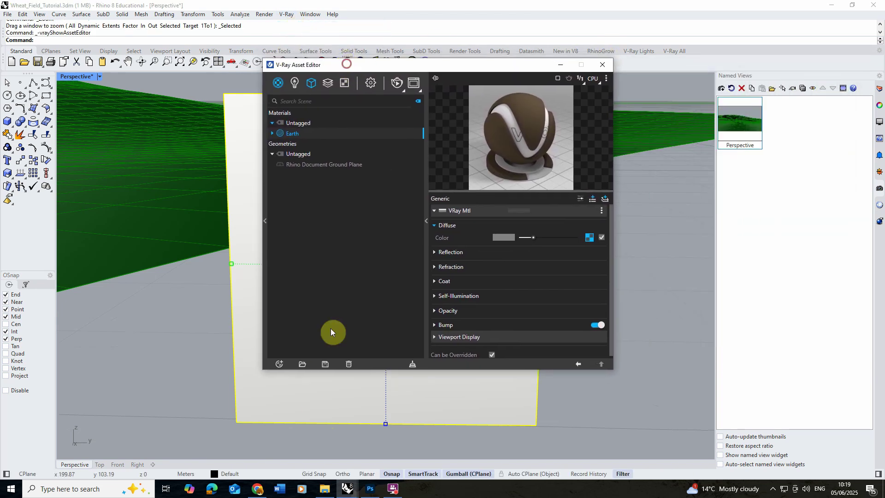
click(279, 365)
mouse_move(298, 358)
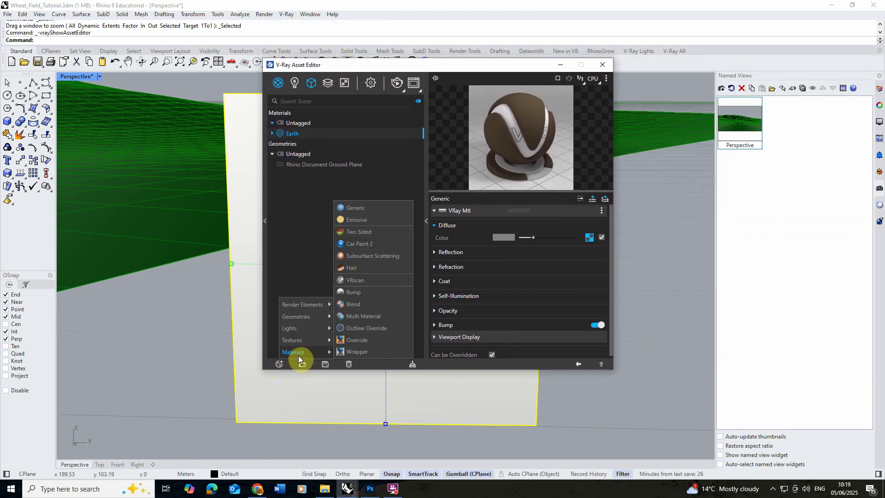
click(361, 207)
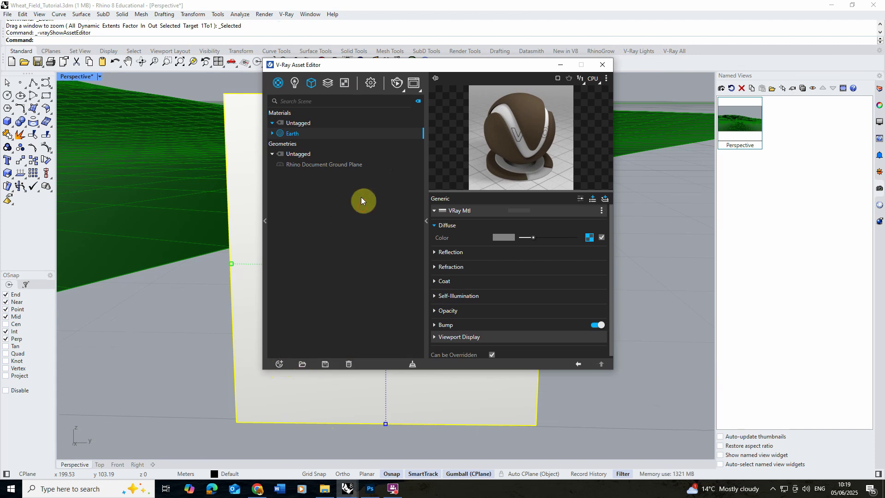
text(Wheat)
click(404, 263)
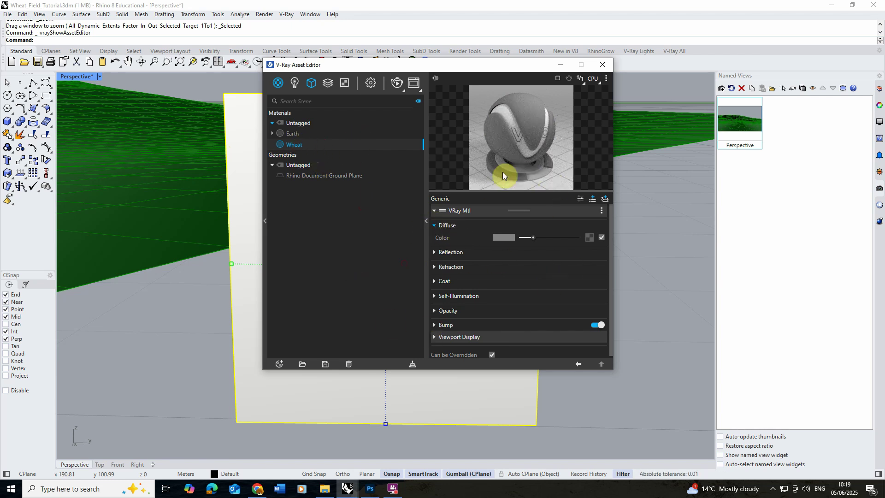
Load the "wheat512 _diffuse" image as a bitmap in the Wheat material's diffuse colour.
click(426, 220)
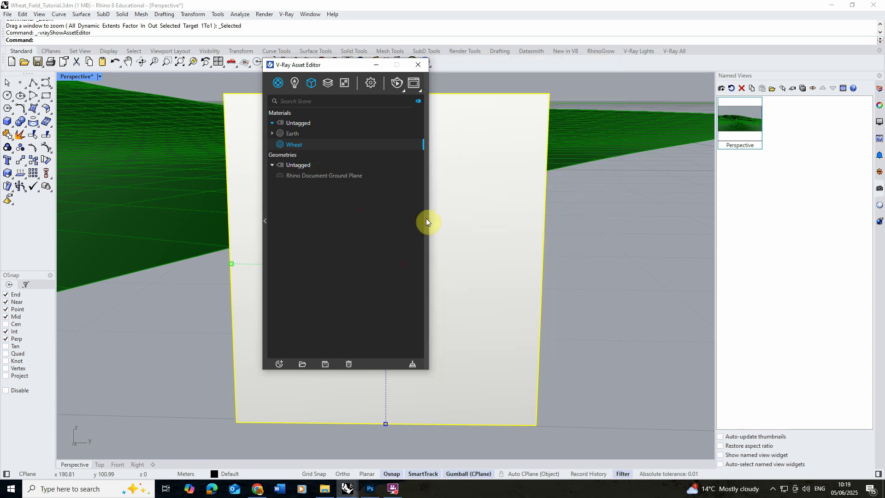
click(426, 222)
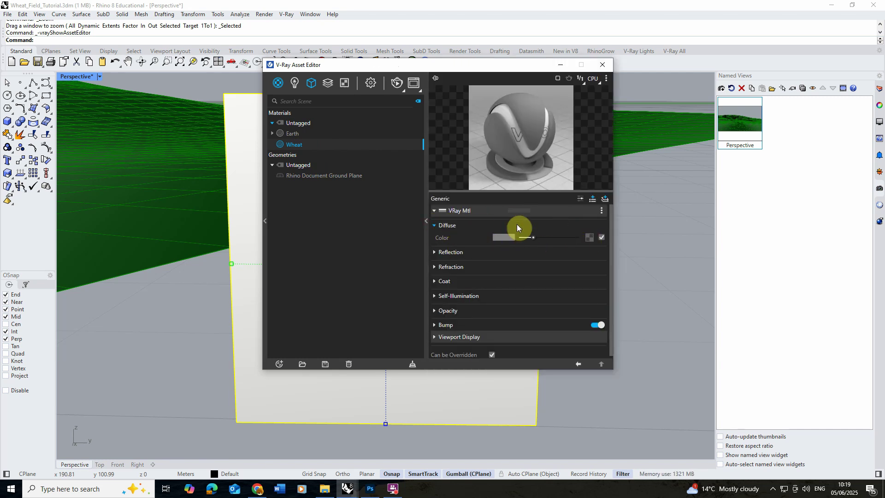
click(589, 237)
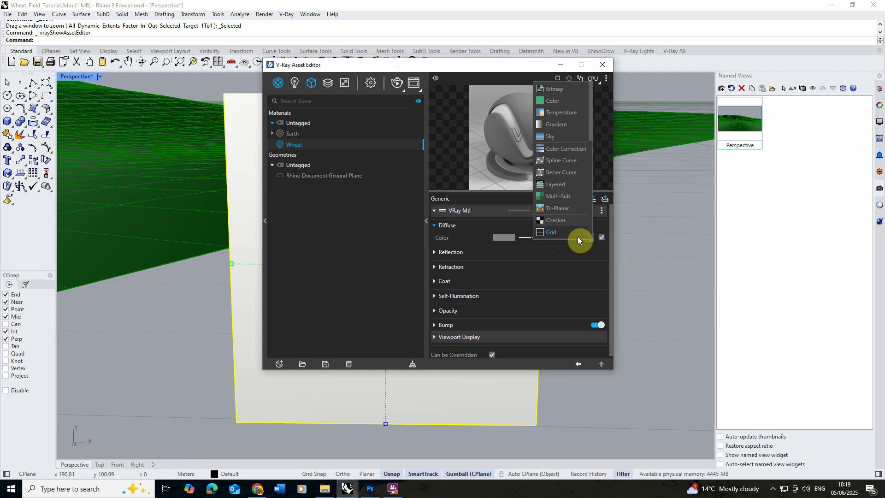
click(556, 90)
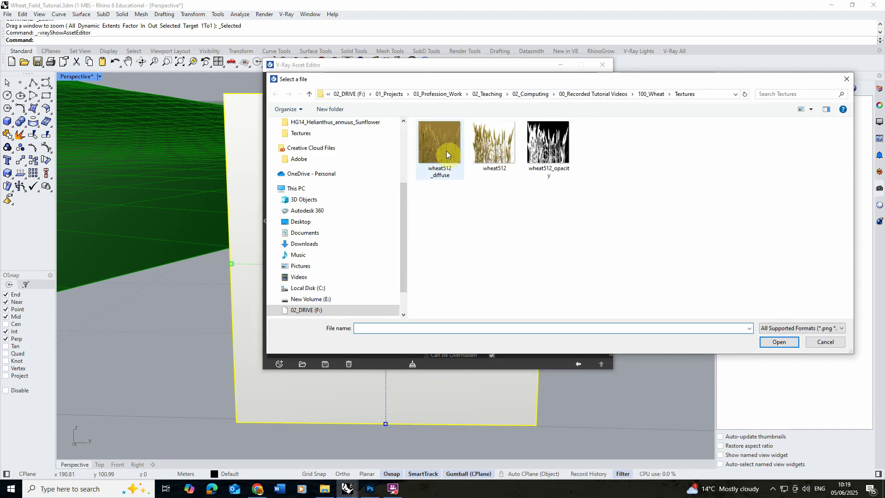
click(446, 131)
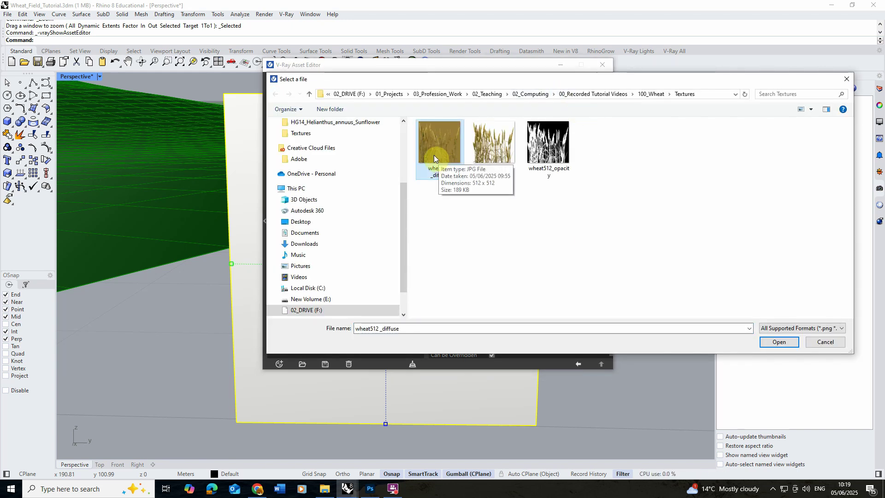
click(778, 342)
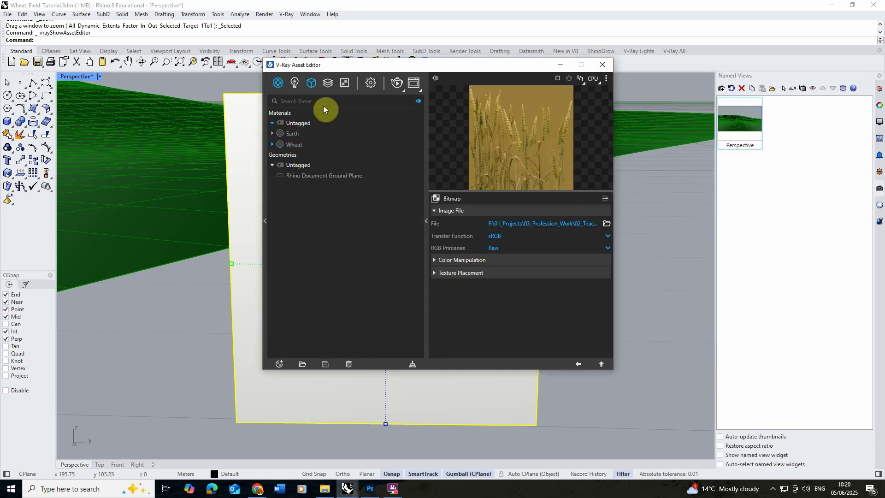
Apply the Wheat material to the selected plane and set the perspective viewport to Rendered display.
click(294, 144)
drag(374, 66, 586, 93)
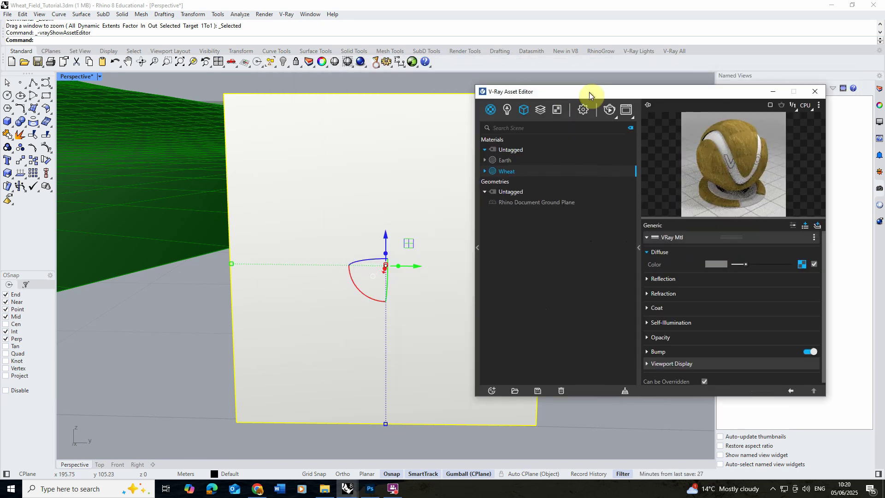
right_click(509, 172)
click(534, 190)
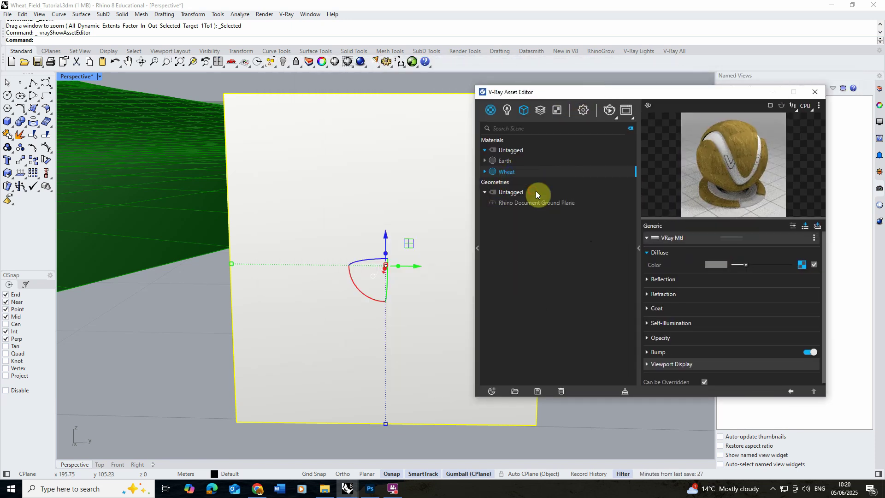
click(100, 77)
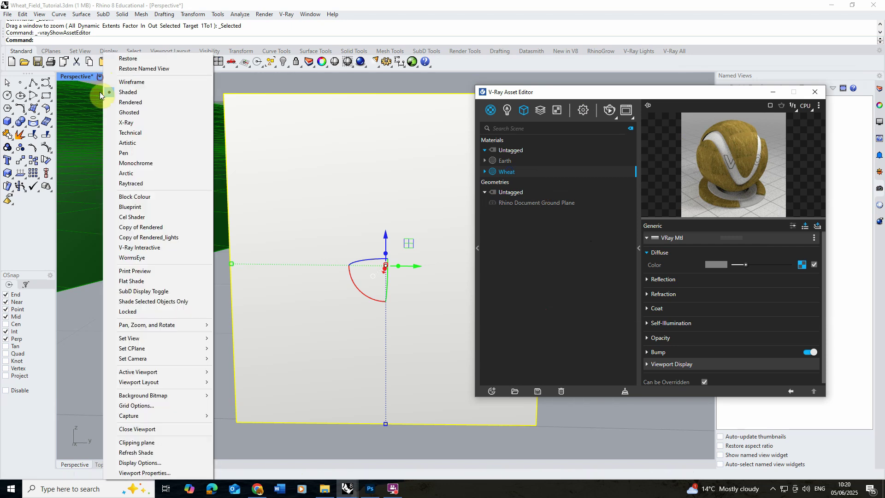
click(139, 103)
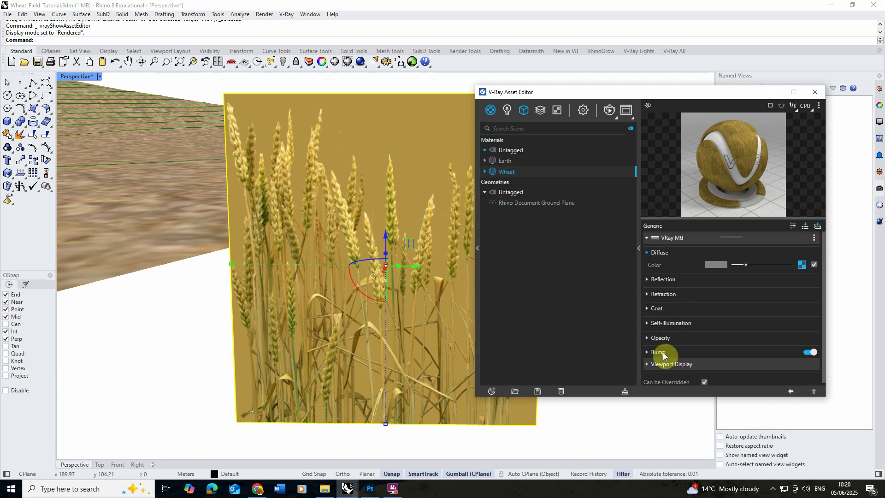
Load the "wheat512_opacity" image as a bitmap for the Wheat material's opacity and return to the material's settings.
click(649, 339)
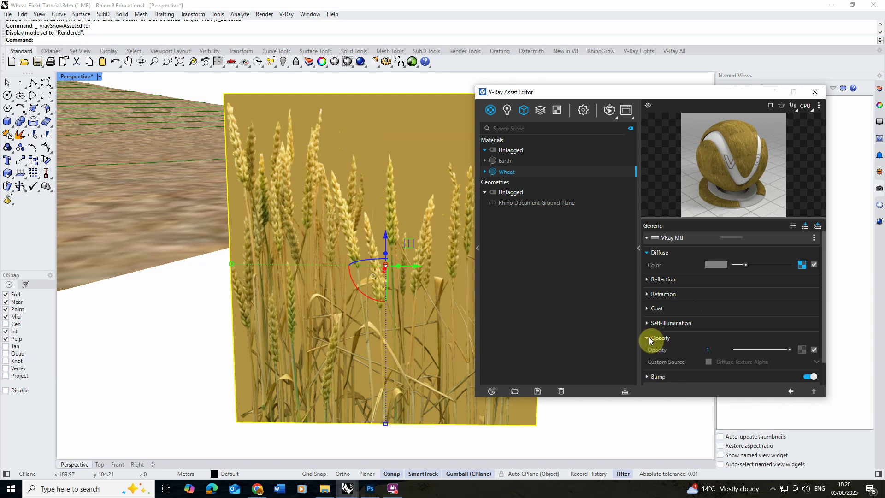
click(802, 350)
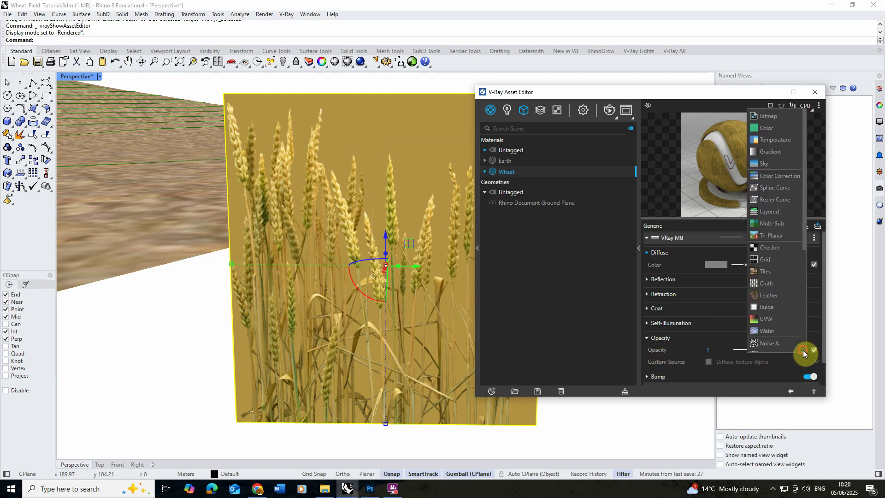
click(773, 116)
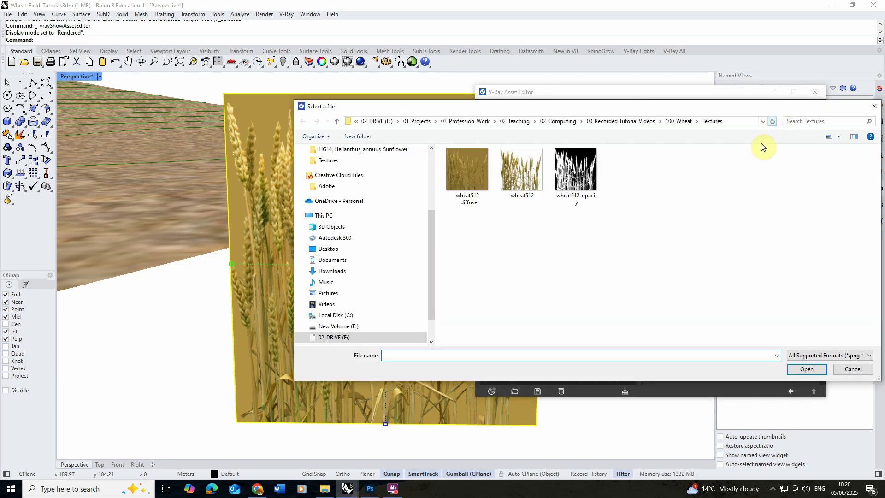
click(576, 171)
click(807, 369)
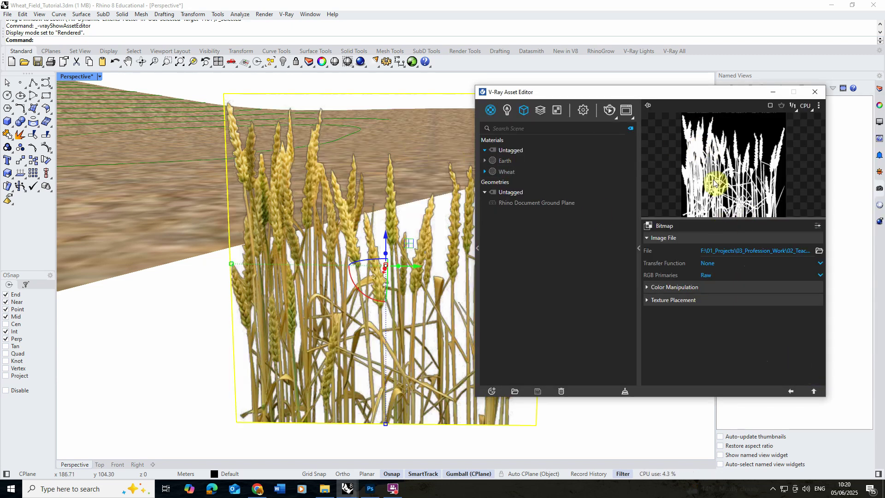
click(789, 391)
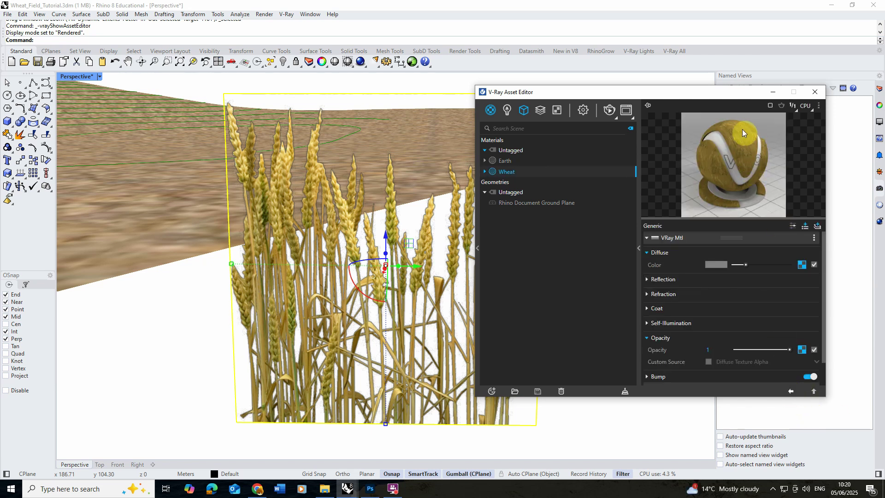
Inspect the textured plane against the terrain and set the perspective viewport to Shaded display.
right_drag(399, 185, 342, 278)
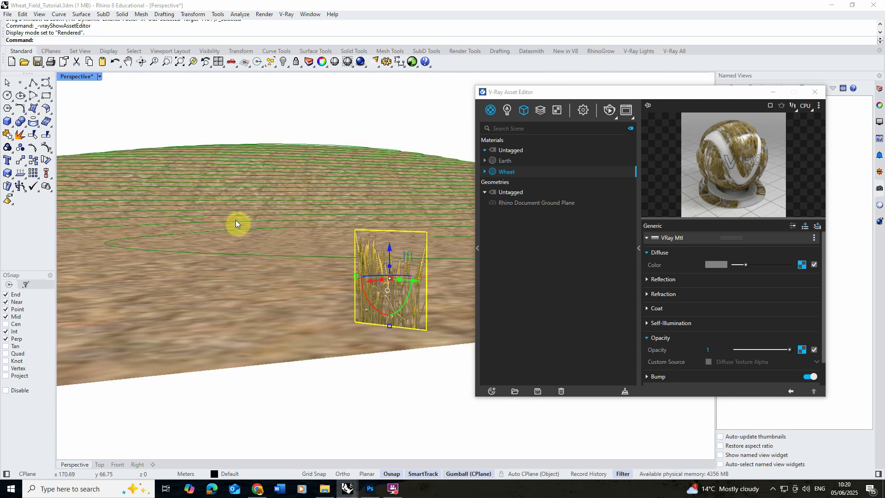
scroll(276, 243, down, 4)
right_drag(274, 243, 311, 245)
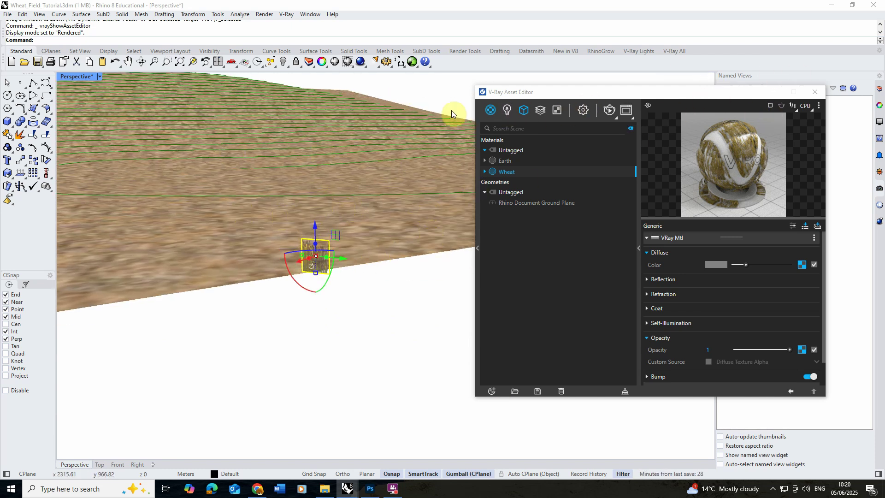
click(100, 77)
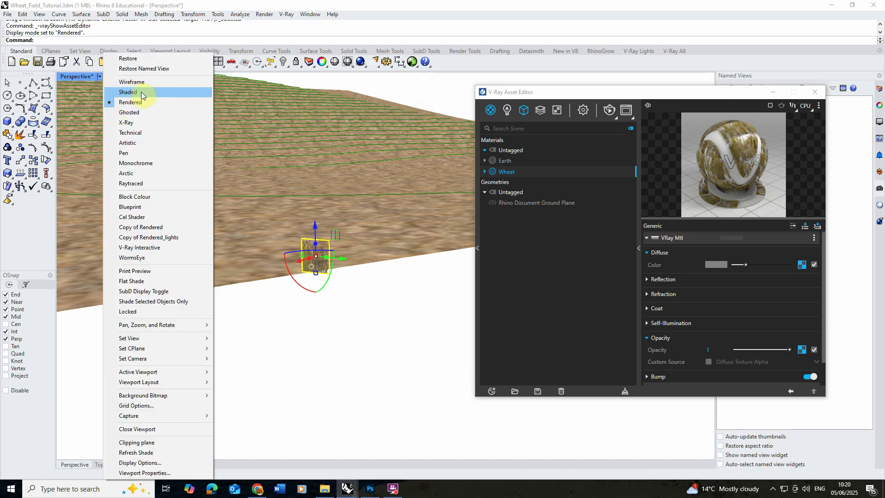
click(143, 91)
mouse_move(376, 211)
right_down()
mouse_move(330, 198)
mouse_move(358, 213)
mouse_move(371, 208)
right_up()
drag(691, 92, 575, 88)
right_drag(417, 212, 300, 302)
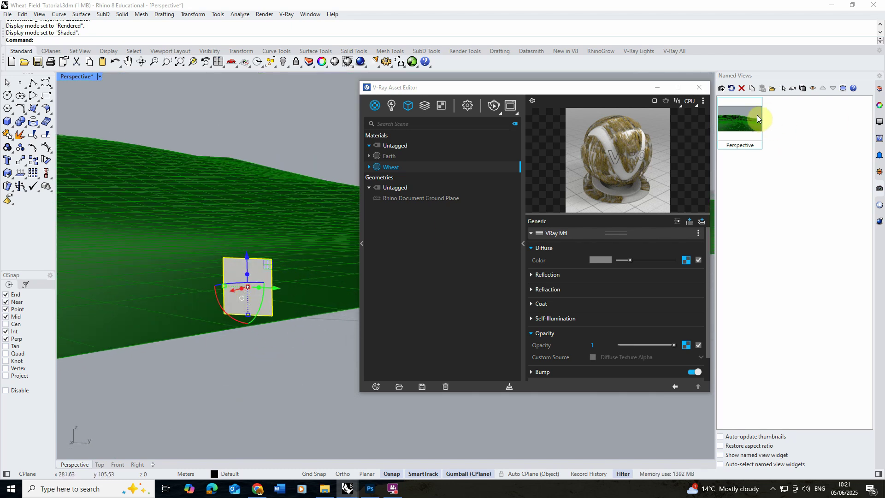
Restore the saved "Perspective" named view, clear the selection and reopen the V-Ray Asset Editor.
click(676, 90)
double_click(742, 121)
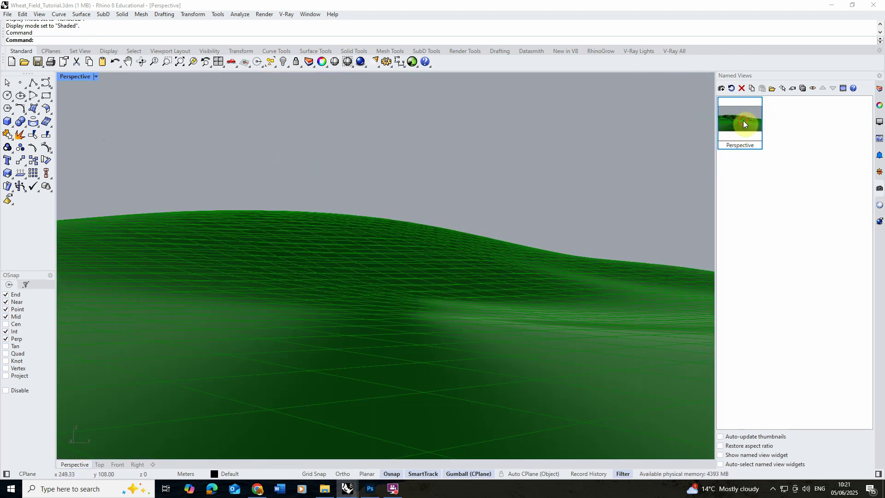
click(482, 167)
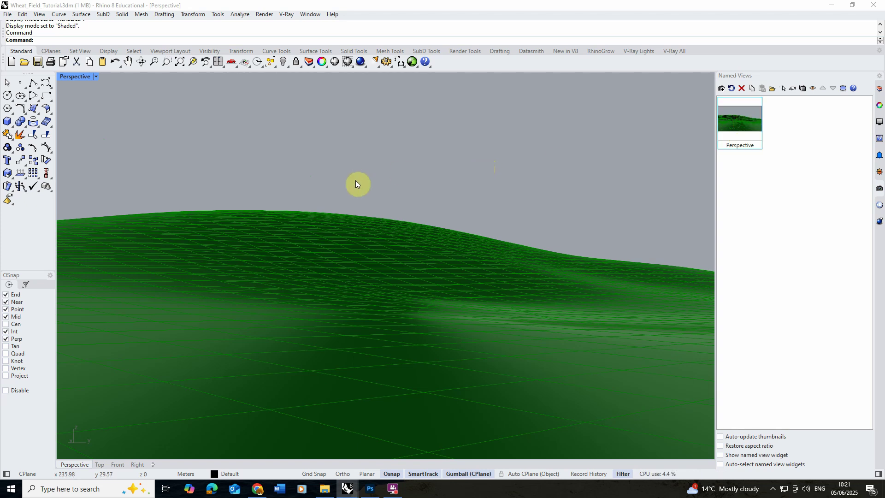
click(287, 14)
click(293, 27)
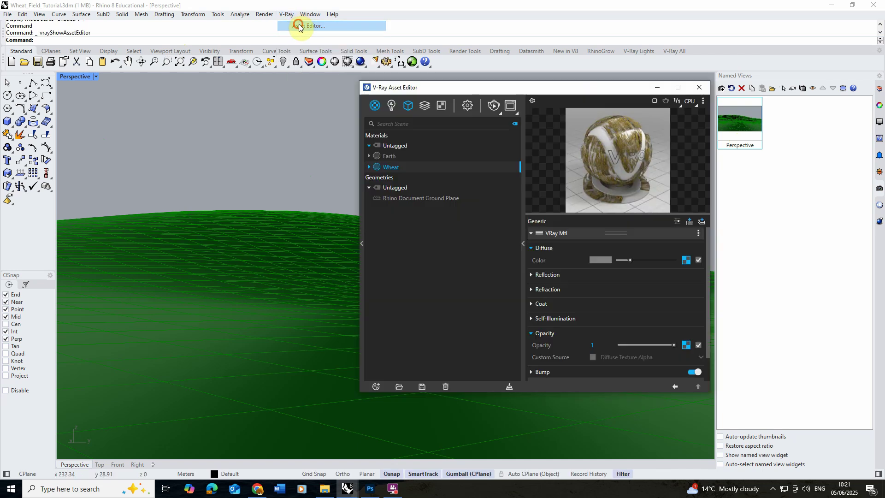
Create a V-Ray Scatter geometry and add the vertical wheat plane as its guest object.
click(378, 387)
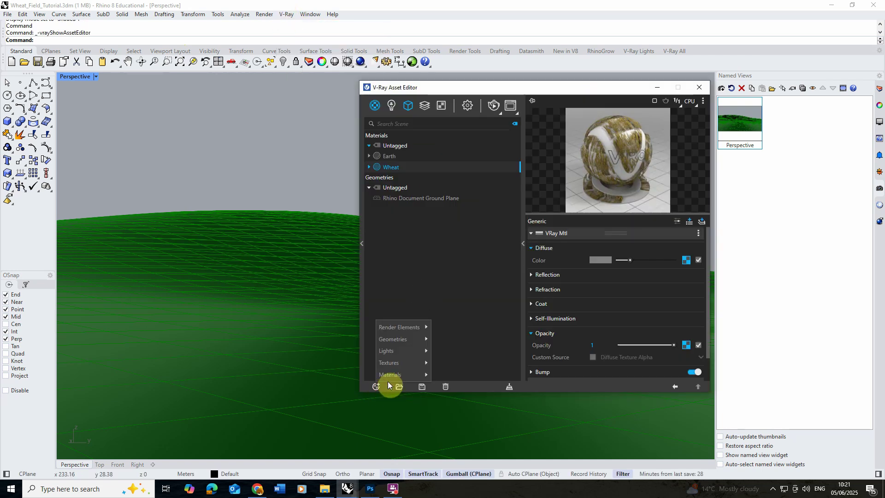
mouse_move(417, 340)
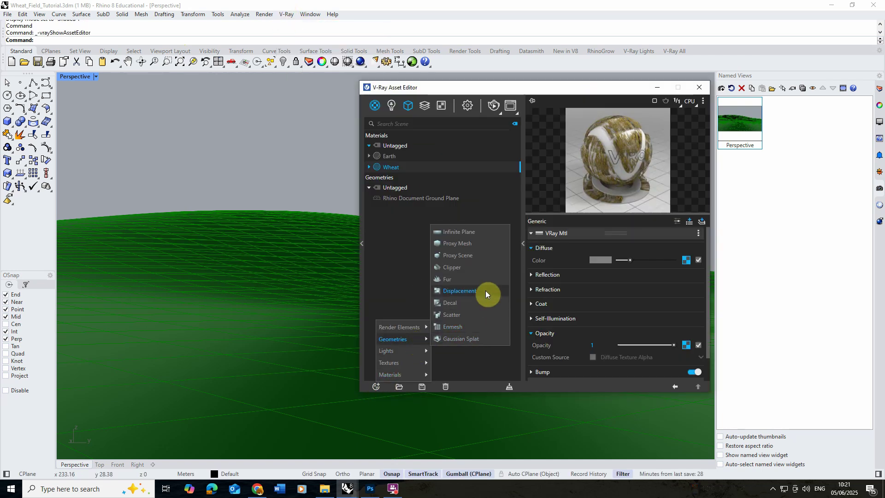
click(460, 316)
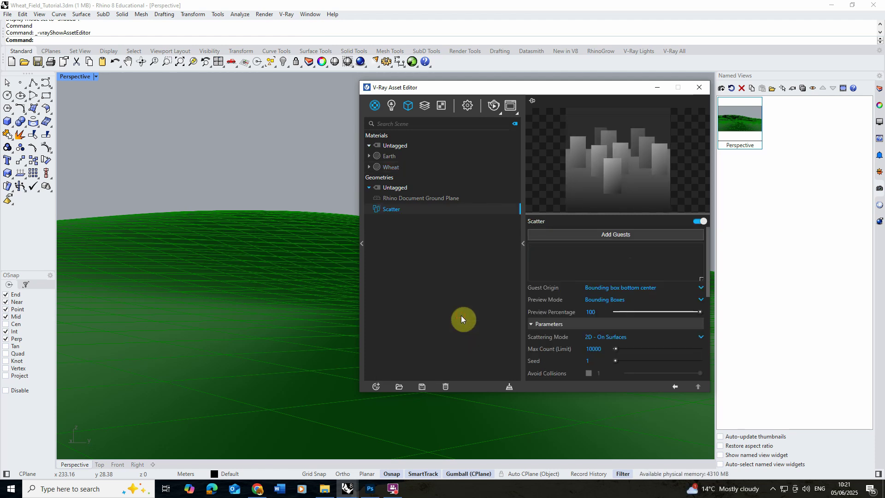
scroll(197, 296, down, 5)
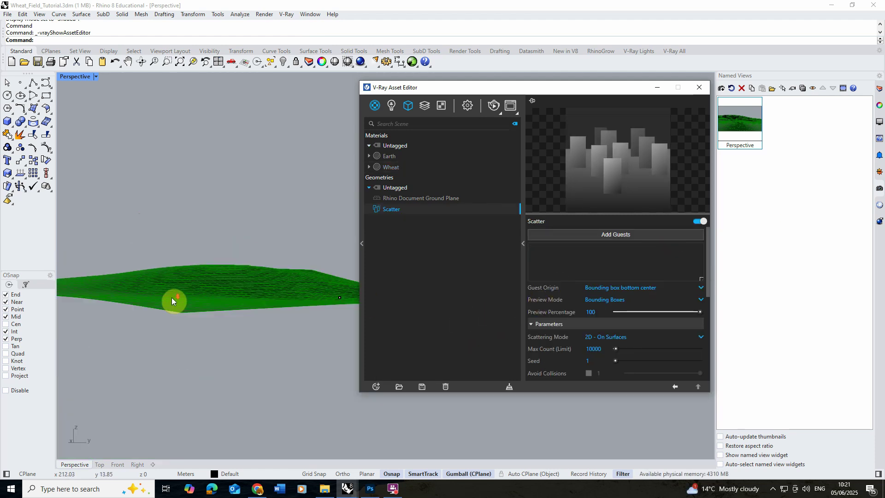
right_drag(174, 301, 316, 358)
click(311, 357)
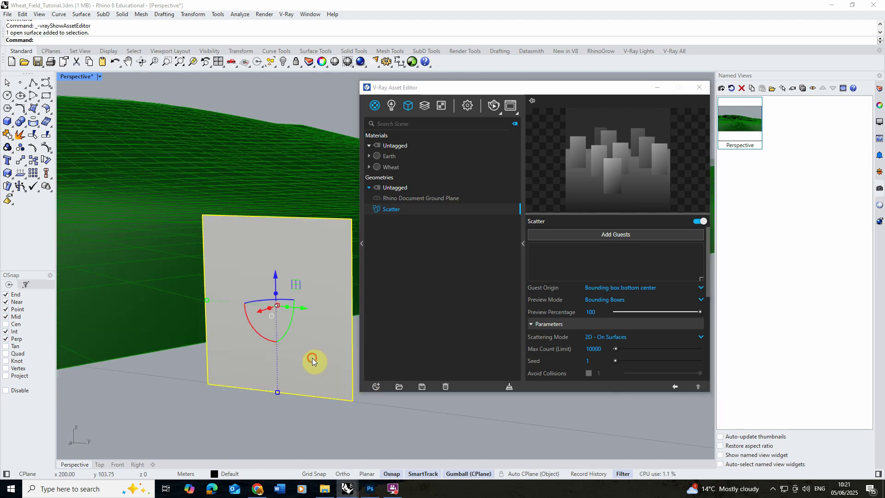
click(612, 236)
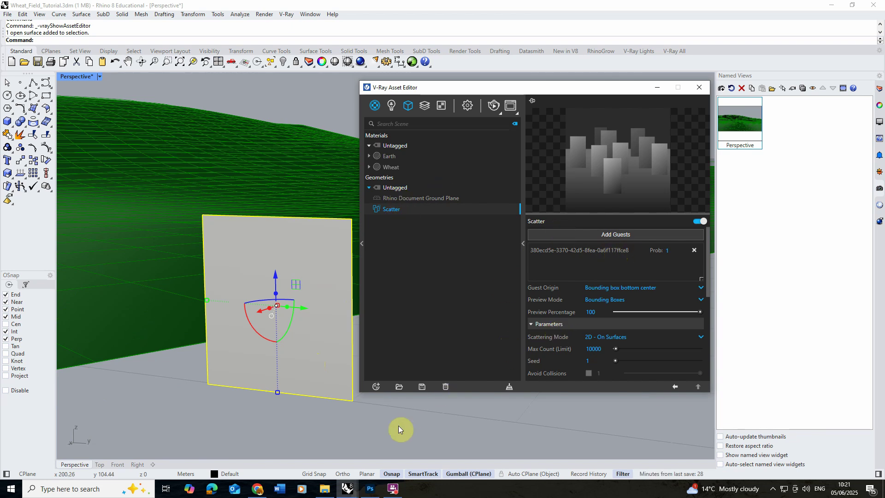
Apply the Scatter to the terrain surface and inspect the distributed planes from above.
click(171, 285)
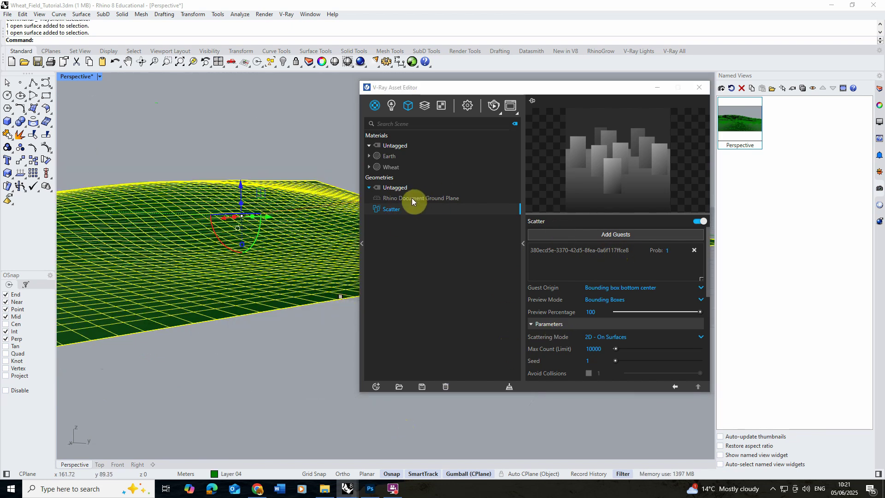
right_click(406, 212)
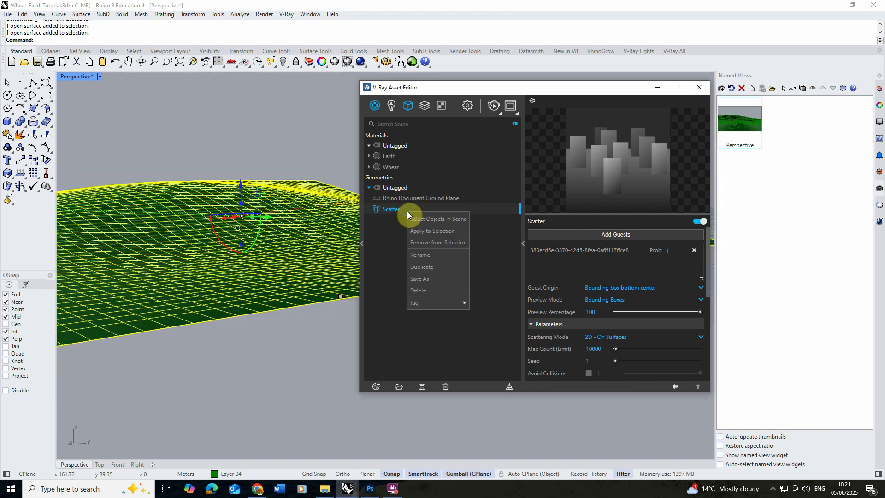
click(441, 231)
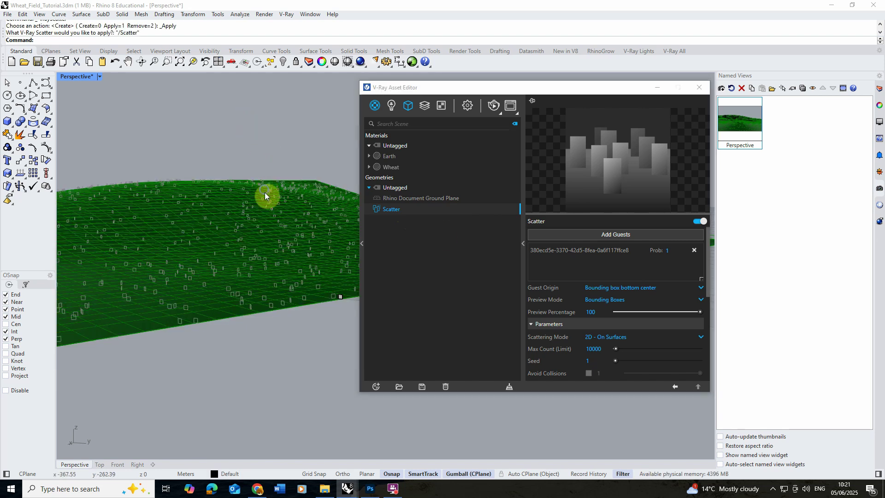
right_drag(265, 194, 173, 391)
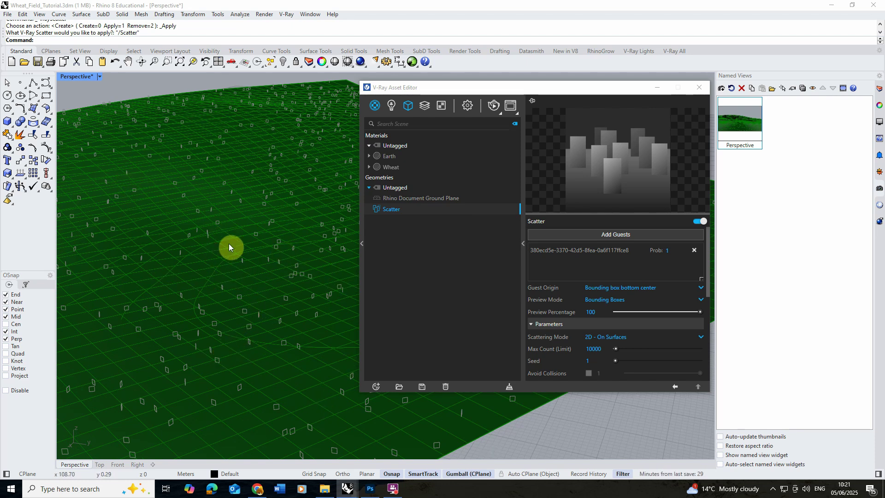
Start an interactive render from the saved "Perspective" named view and examine the scattered wheat in the foreground up close.
double_click(748, 126)
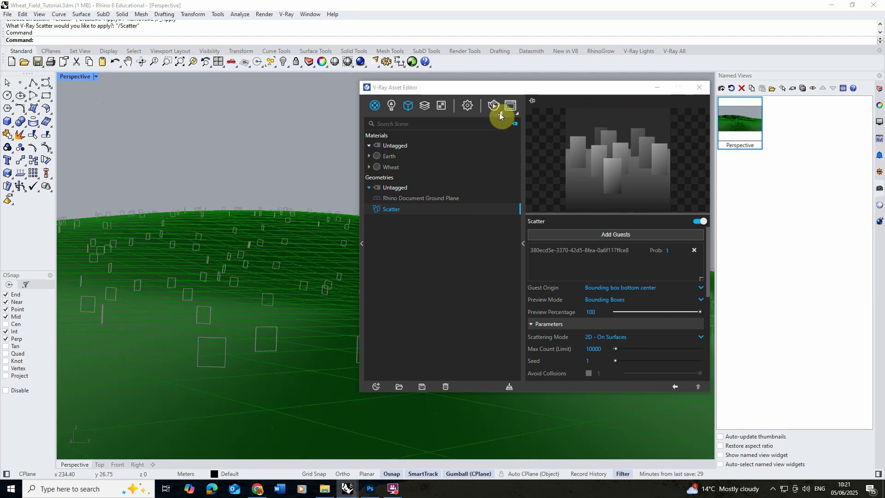
click(510, 106)
drag(568, 87, 733, 67)
click(361, 86)
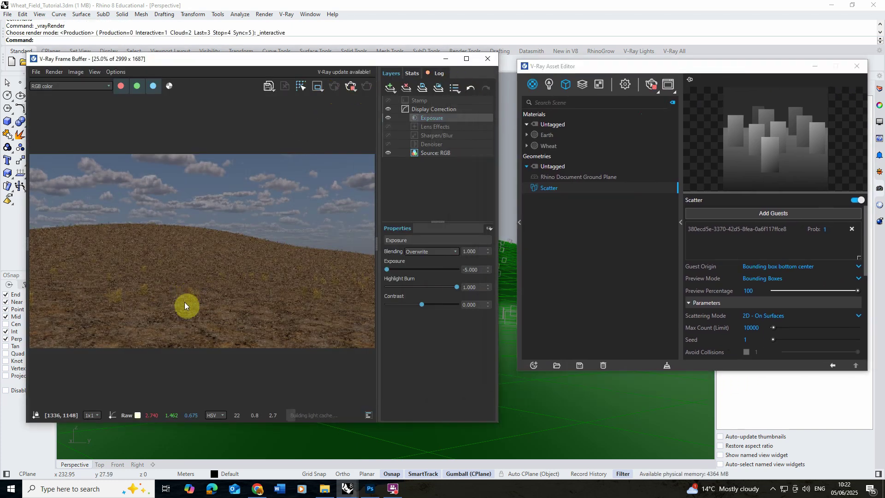
double_click(114, 298)
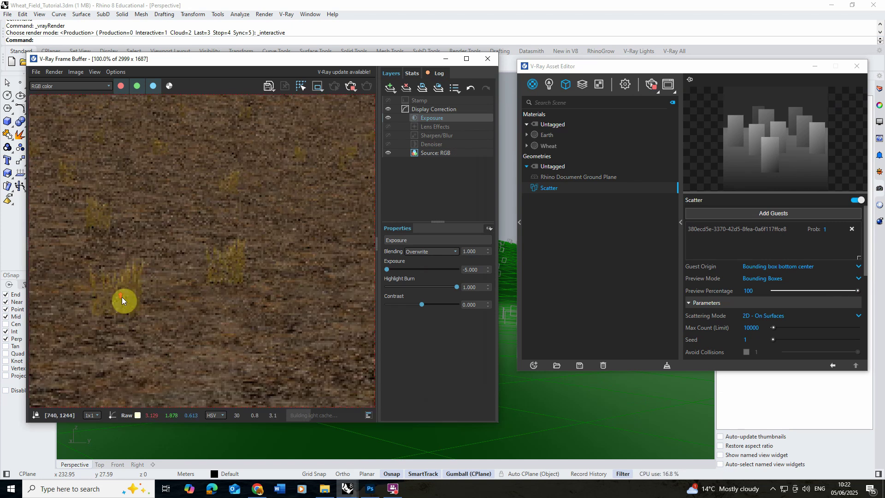
scroll(126, 297, down, 3)
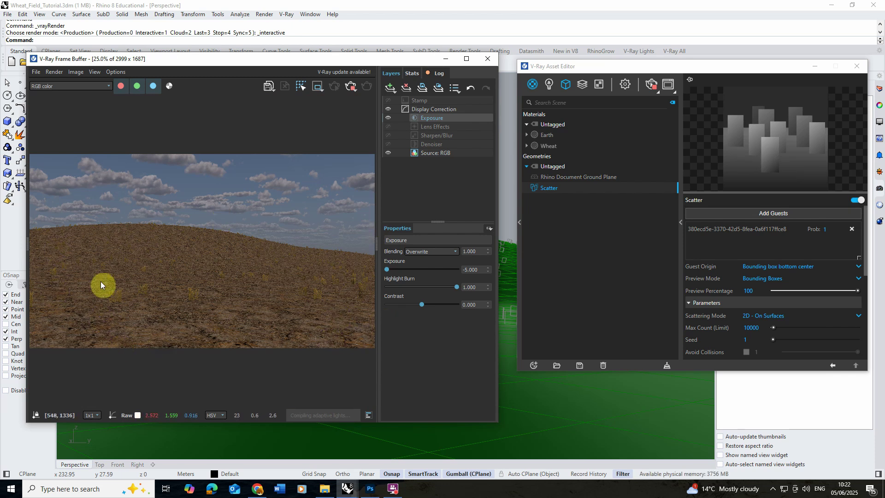
Review the Color Correction settings on the Earth material's diffuse map and return to the material's settings.
click(546, 135)
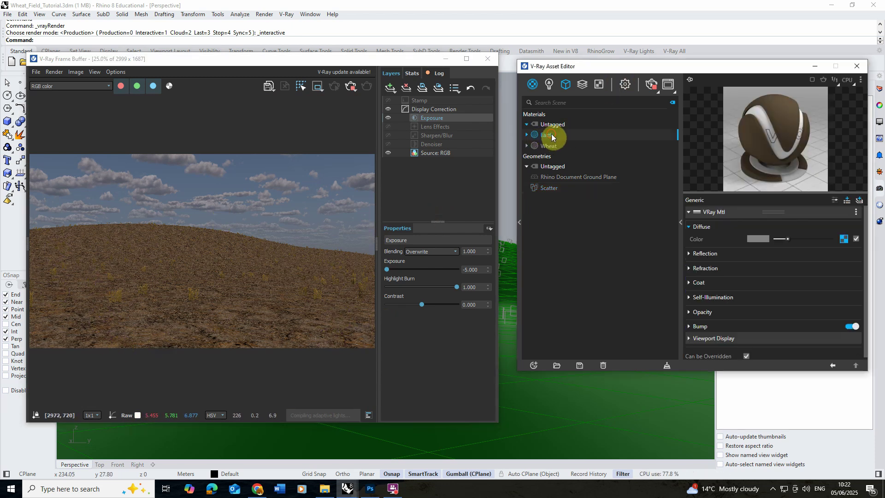
click(843, 238)
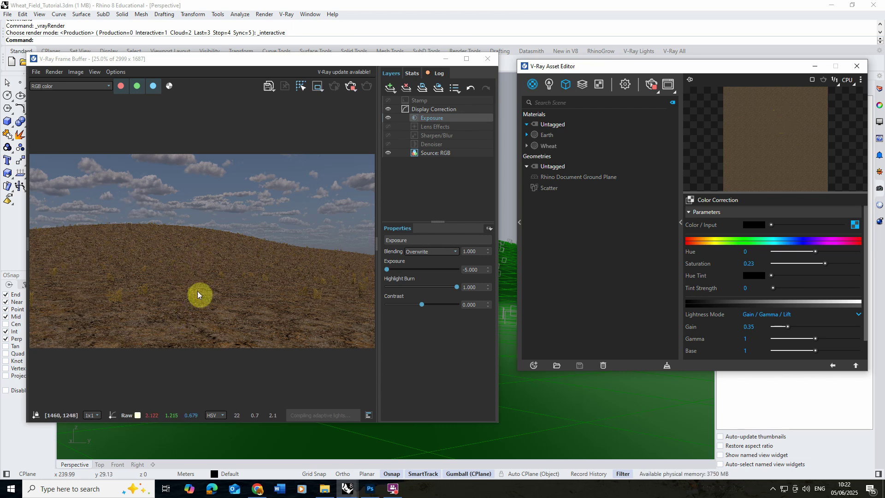
click(832, 365)
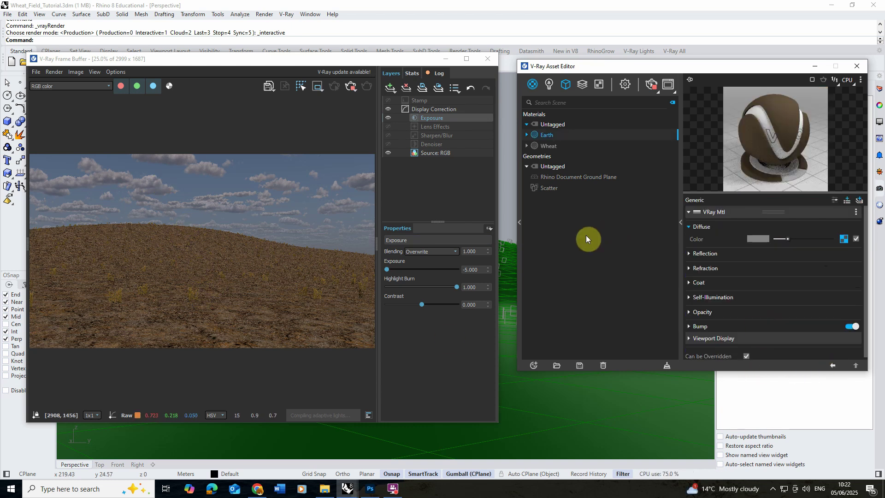
Set the Scatter's surface scattering instances count to 10000.
click(548, 189)
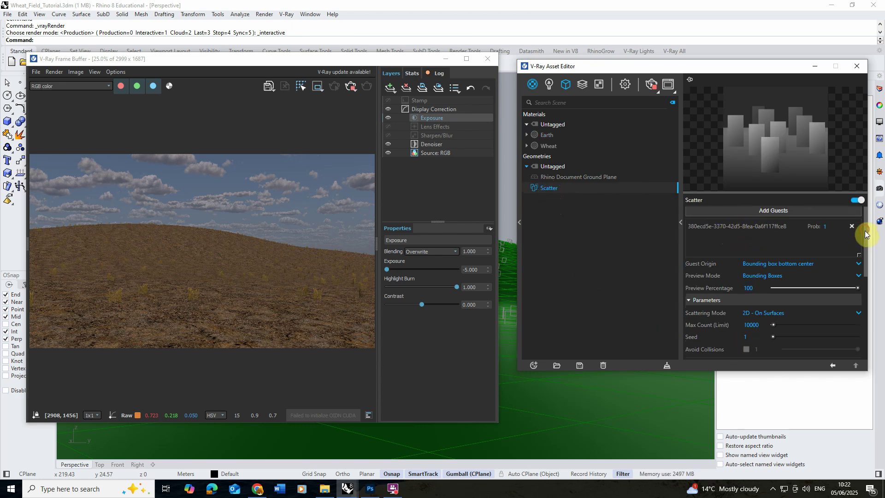
drag(864, 235, 864, 271)
click(750, 305)
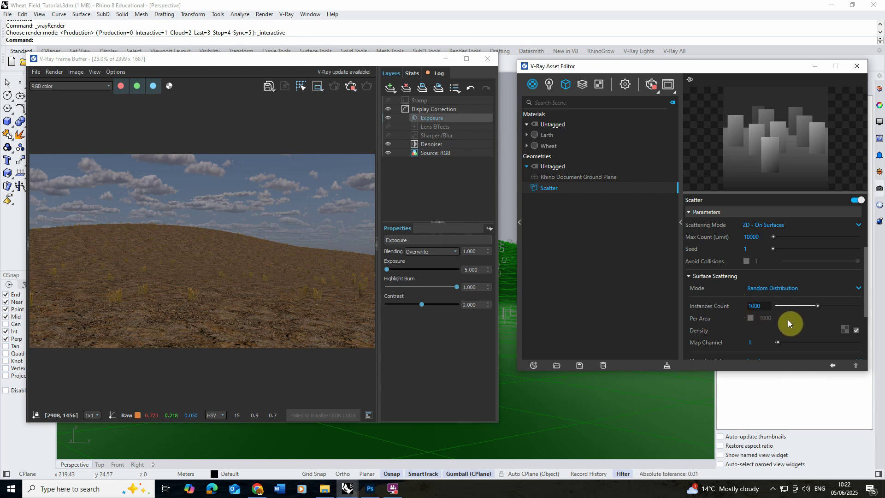
text(0)
key(Return)
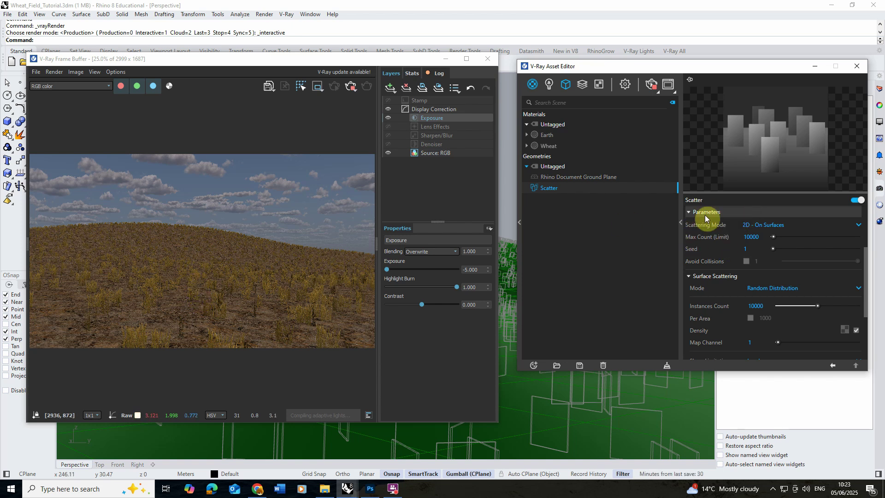
Raise the Scatter's maximum count limit to 100000.
click(748, 237)
text(0)
key(Return)
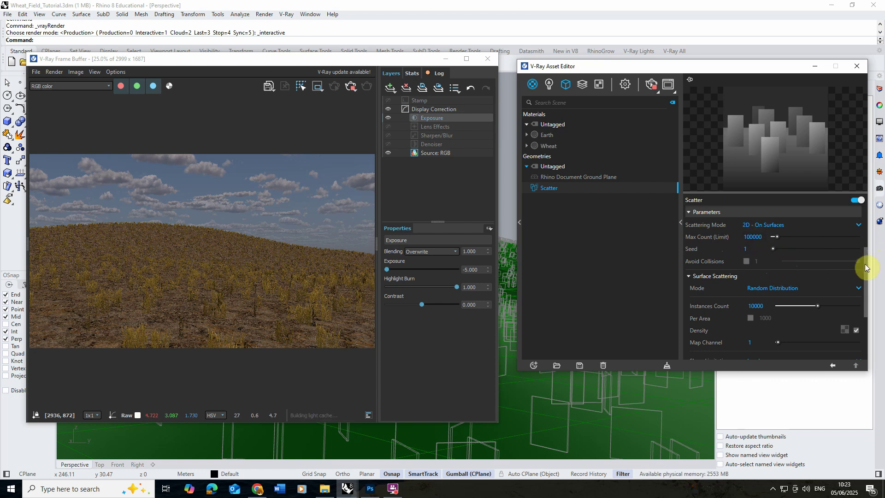
Set the Scatter's uniform random scale on the X axis to range from 1.8 to 2.
drag(865, 264, 867, 328)
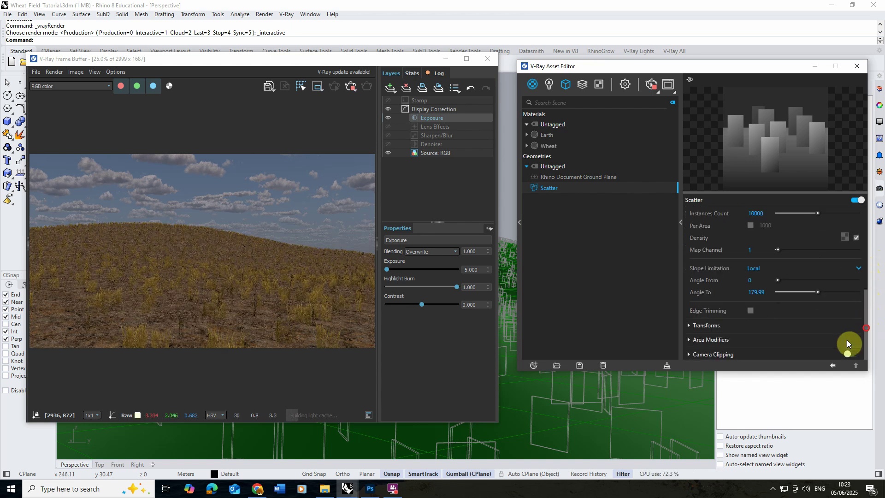
click(692, 326)
scroll(710, 316, down, 5)
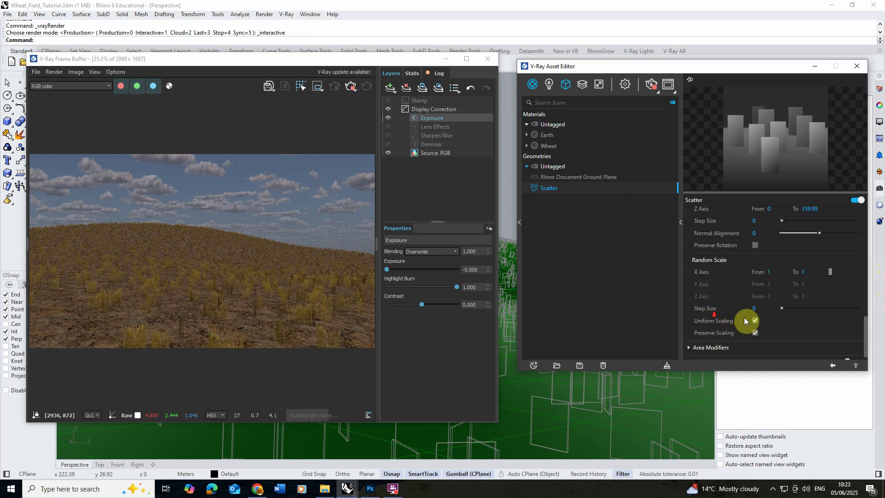
click(774, 272)
text(2)
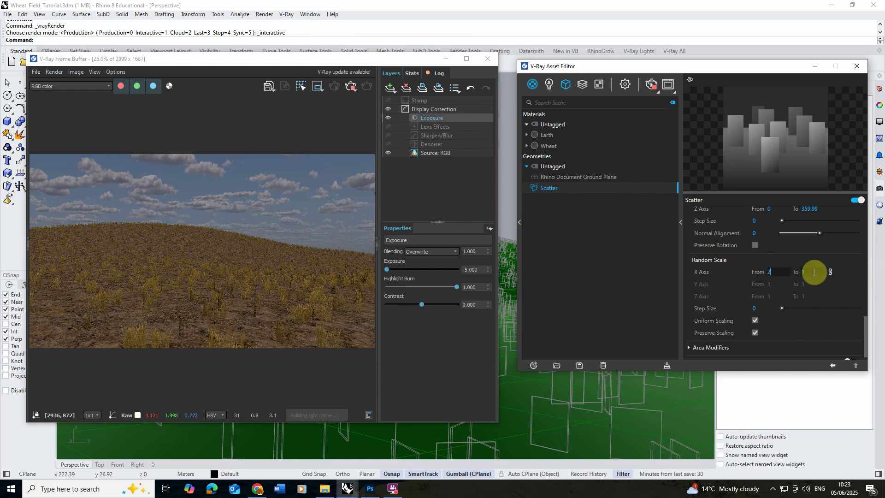
key(Tab)
text(2)
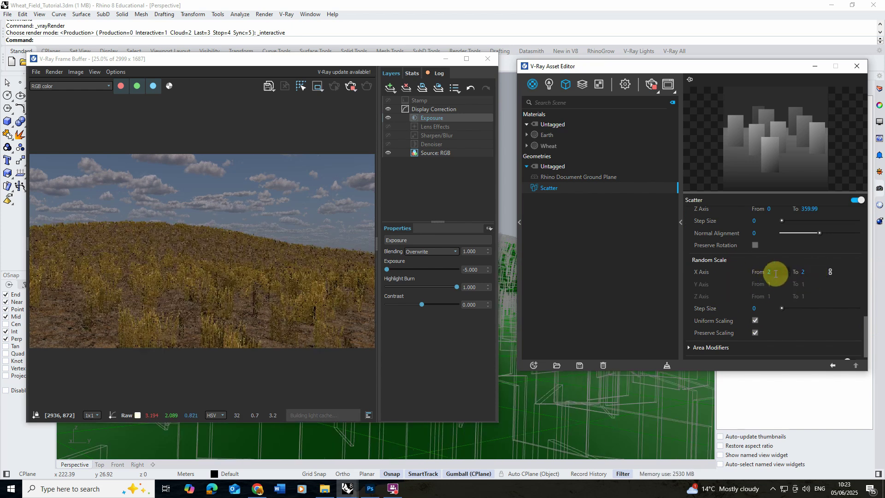
click(760, 272)
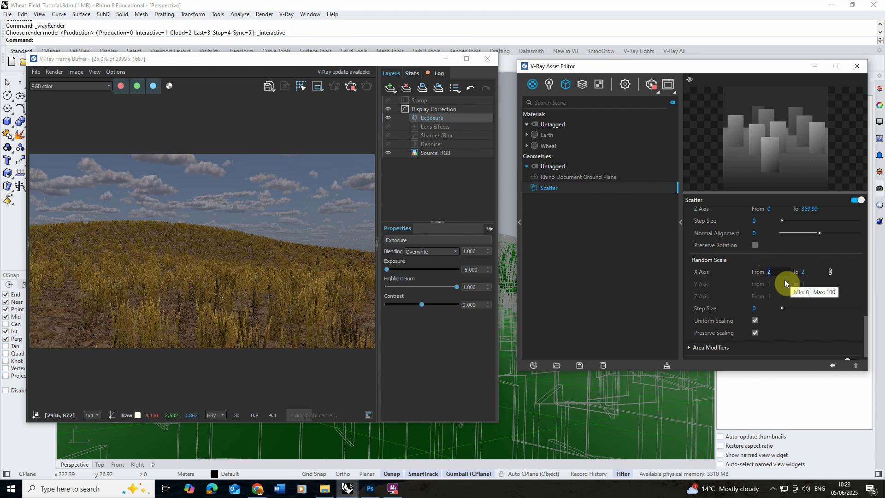
text(1.8)
key(Return)
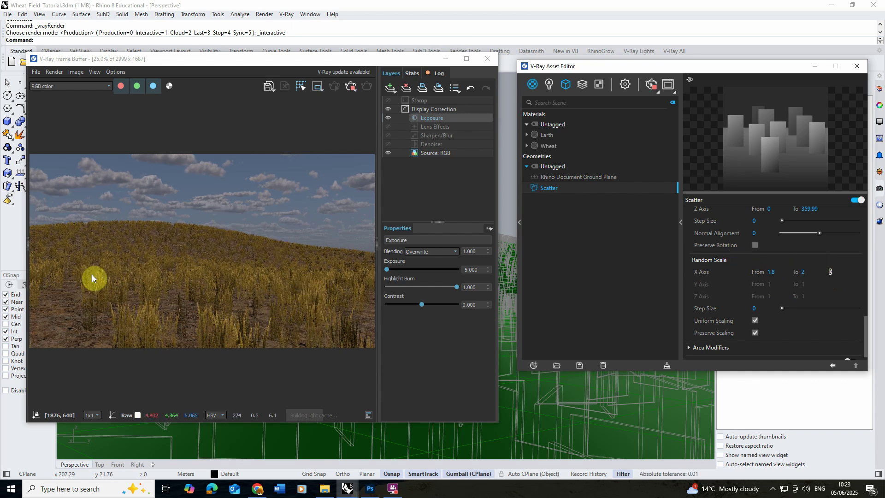
Increase the Scatter's surface scattering instances count to 70000.
drag(862, 325, 857, 252)
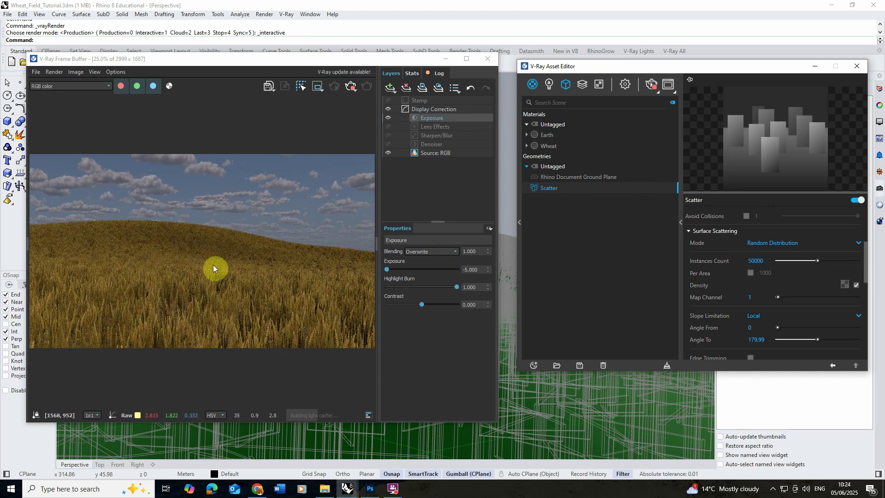
click(751, 261)
double_click(746, 261)
text(70000)
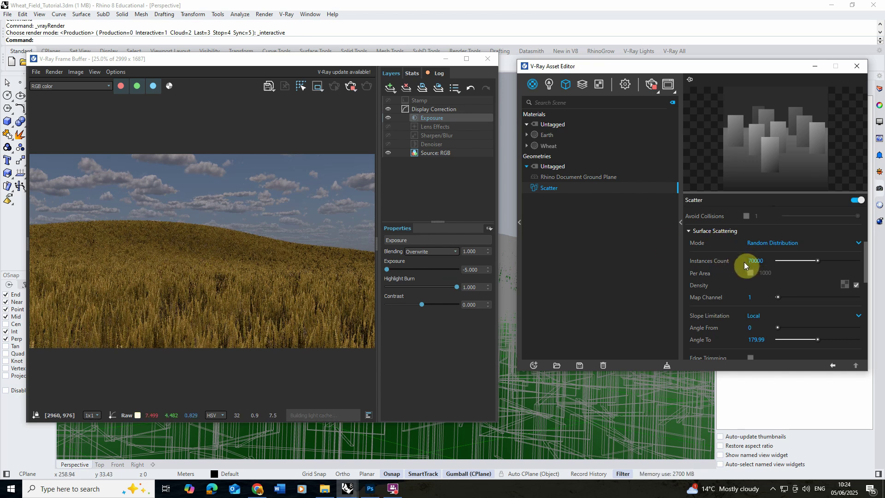
key(Return)
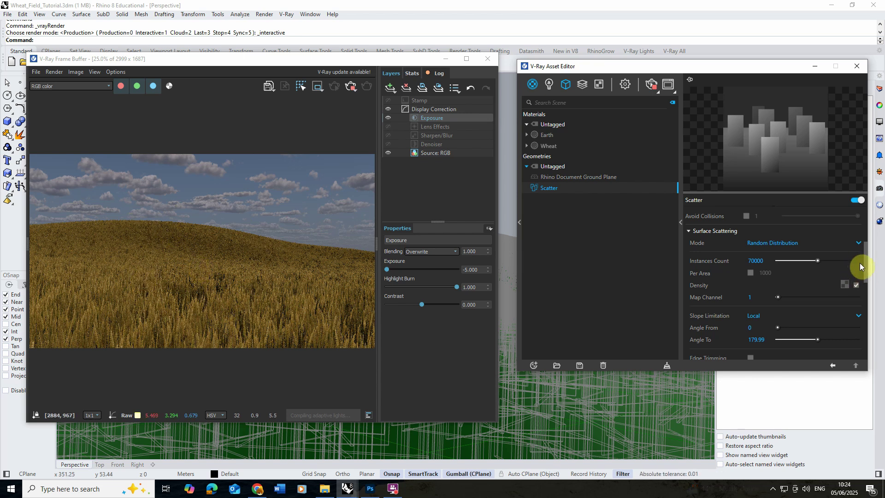
Assign a Tiles texture to the Scatter's surface scattering density.
scroll(864, 261, up, 1)
scroll(862, 225, up, 5)
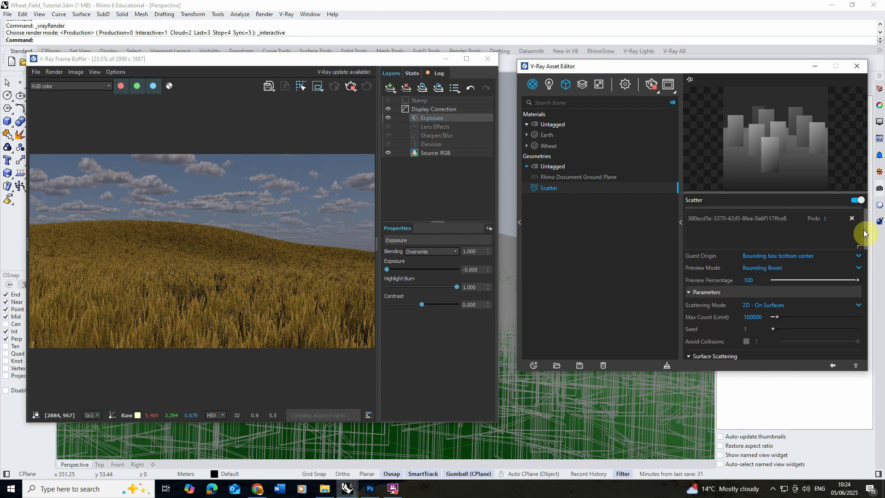
scroll(863, 231, down, 3)
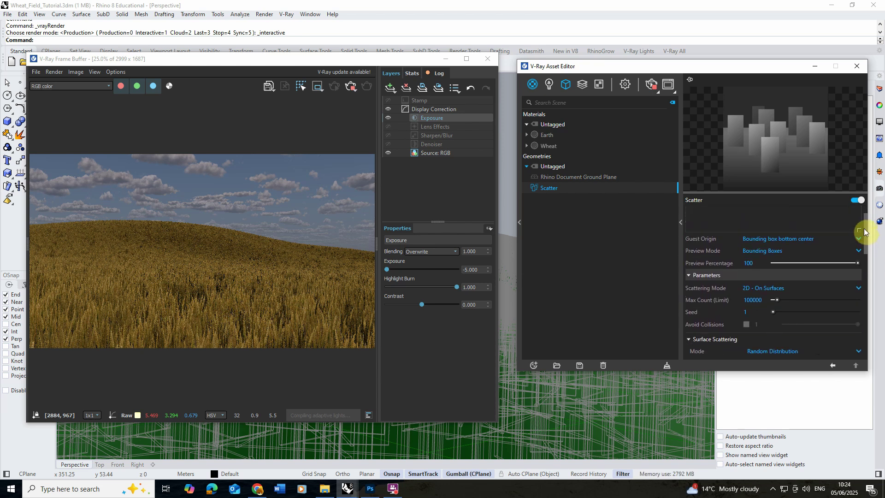
scroll(864, 249, down, 2)
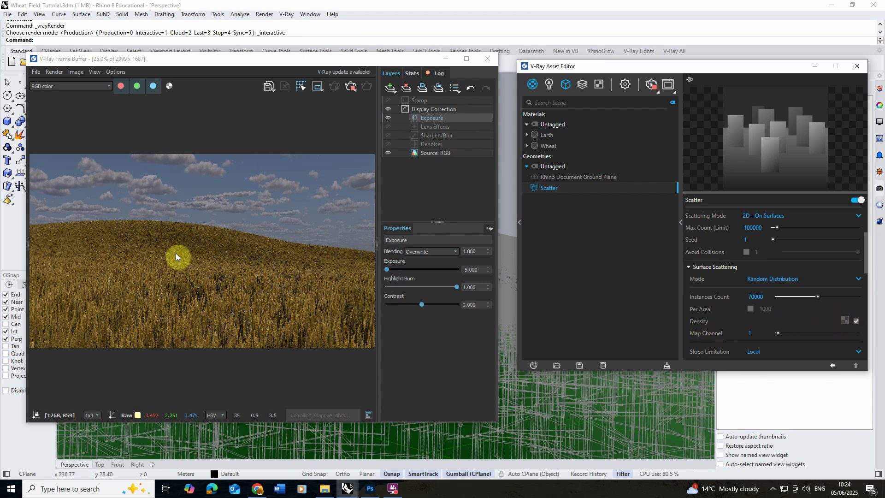
click(847, 320)
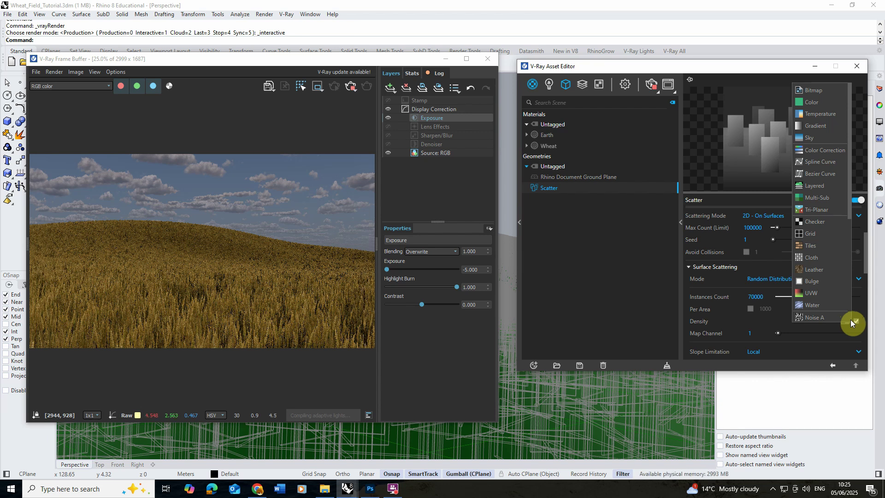
click(816, 246)
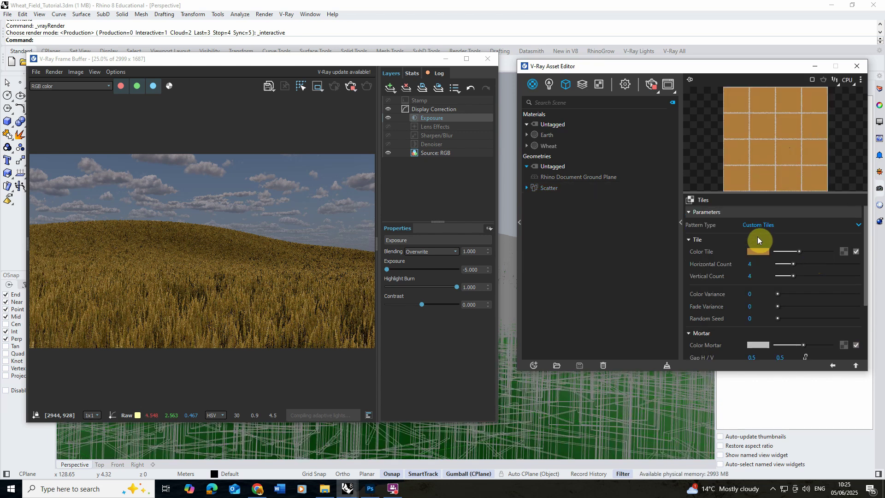
Set the Tiles texture's tile color to white and its mortar color to black.
click(758, 251)
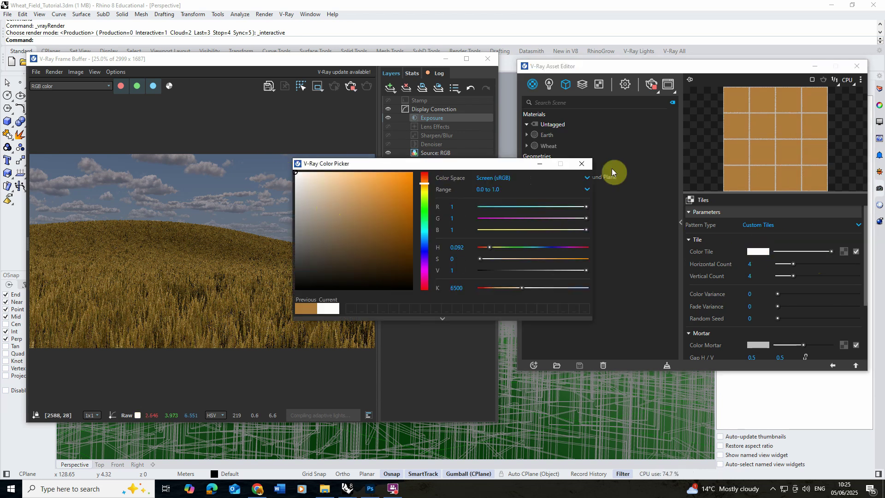
click(582, 163)
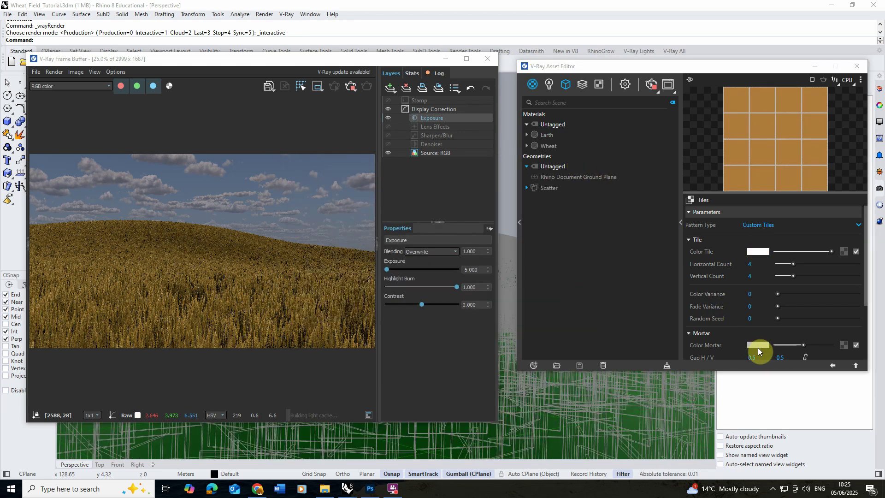
click(758, 345)
click(382, 290)
click(582, 164)
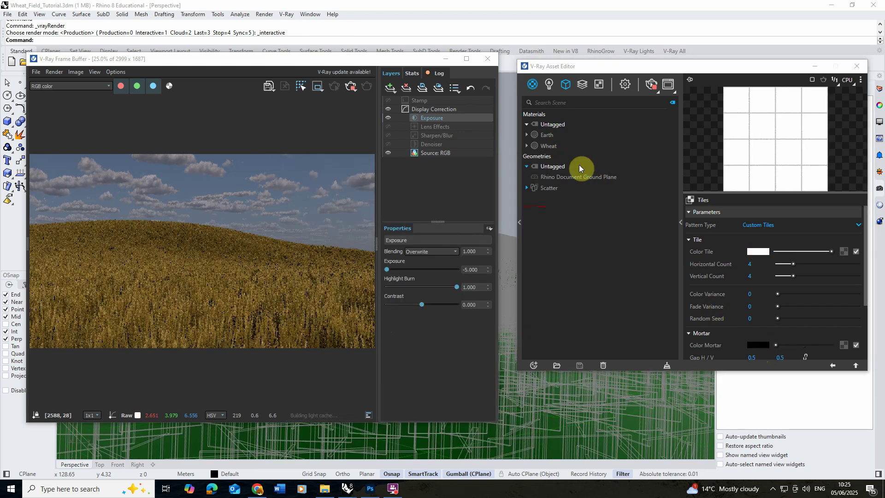
Set the Tiles texture's horizontal and vertical mortar gaps to 2.
scroll(756, 351, down, 1)
click(752, 311)
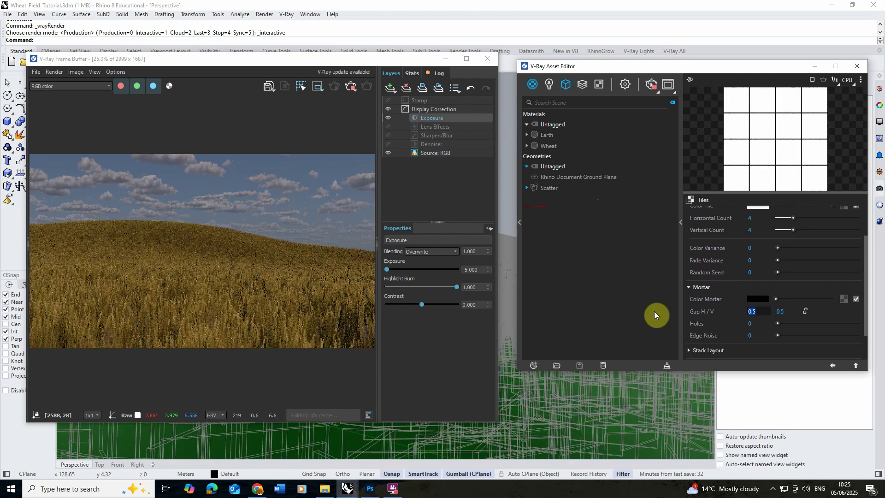
text(2)
key(Tab)
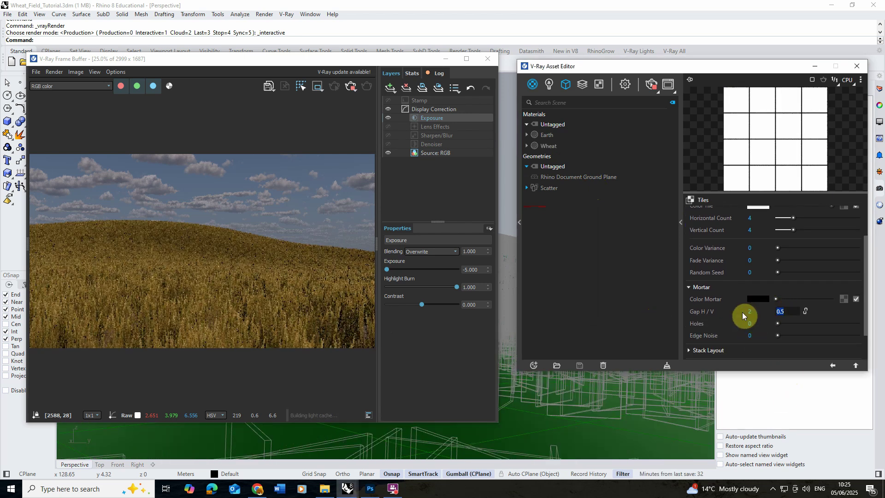
text(2)
key(Return)
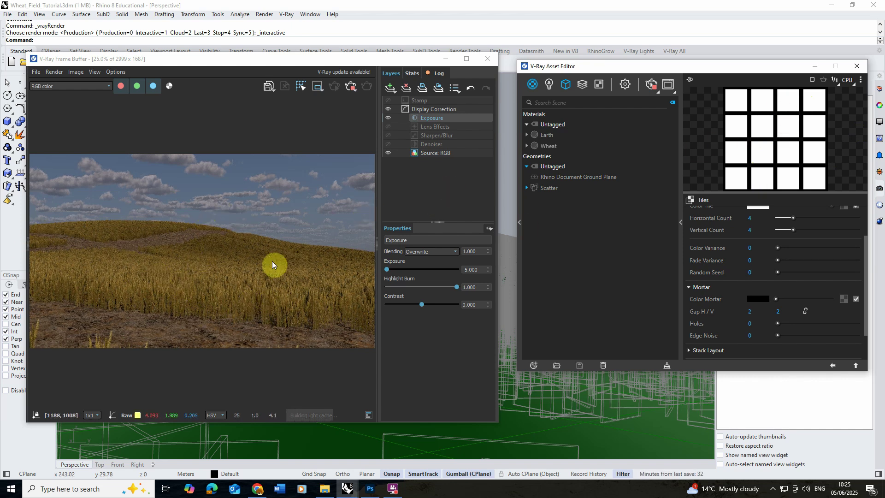
Set the Tiles texture's vertical count to 0 and its horizontal count to 5.
click(749, 230)
text(0)
key(shift+Tab)
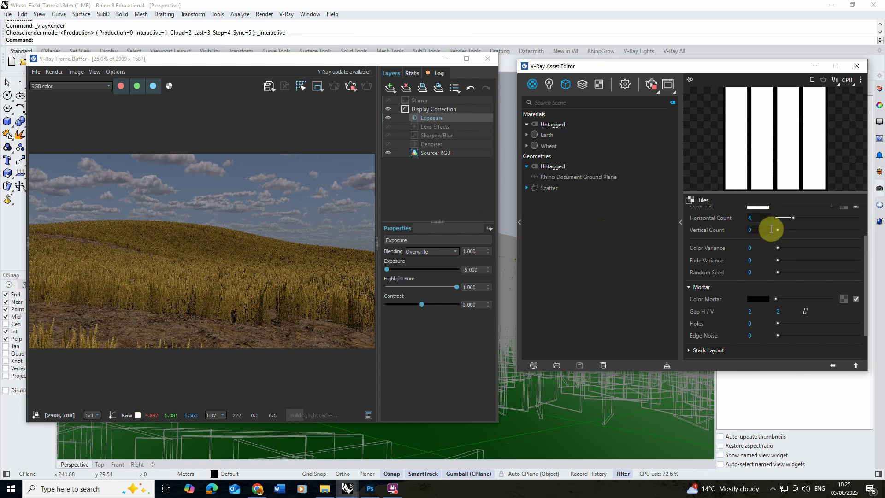
click(792, 218)
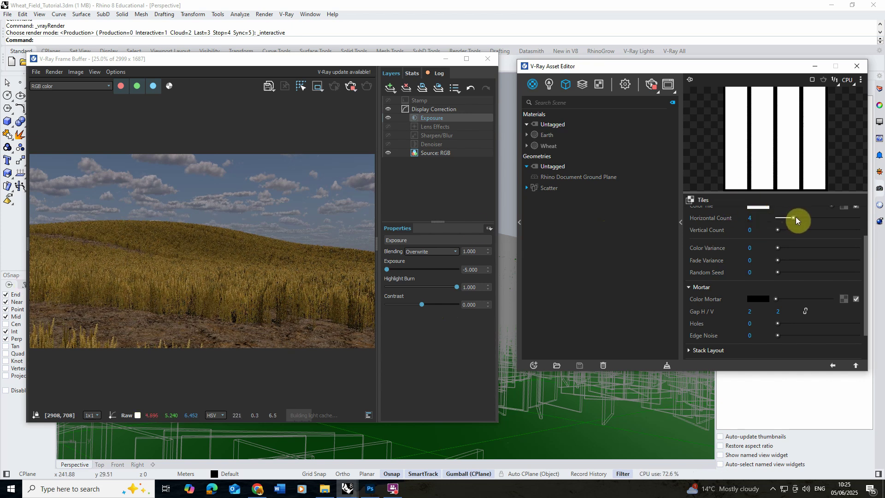
drag(794, 219, 797, 218)
Reduce the mortar gap of the Tiles texture to 1.5 horizontally and 1 vertically.
click(750, 311)
text(1)
key(Return)
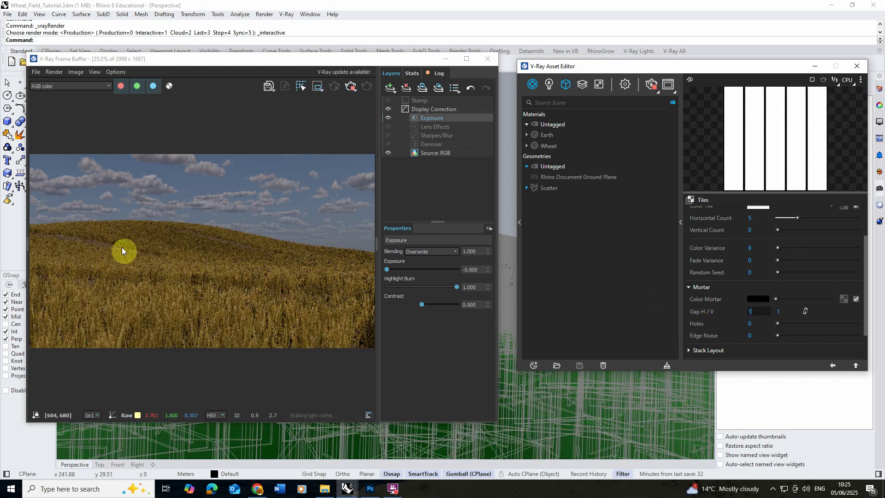
text(.5)
key(Return)
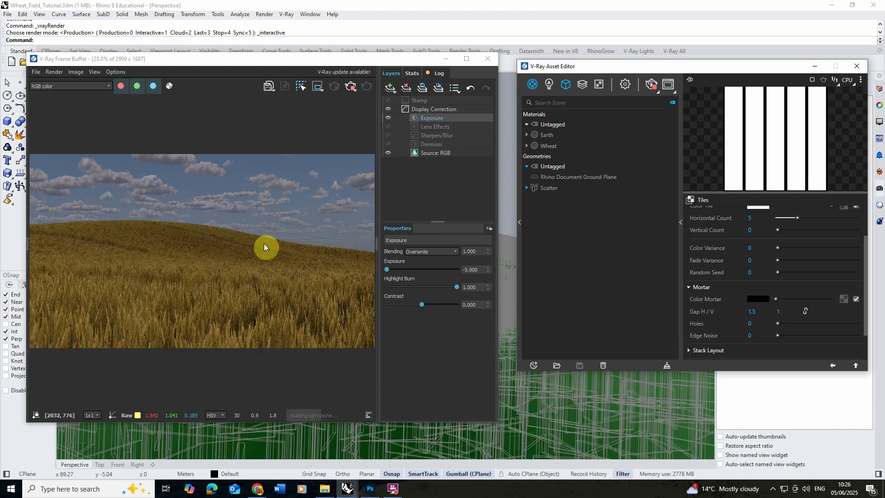